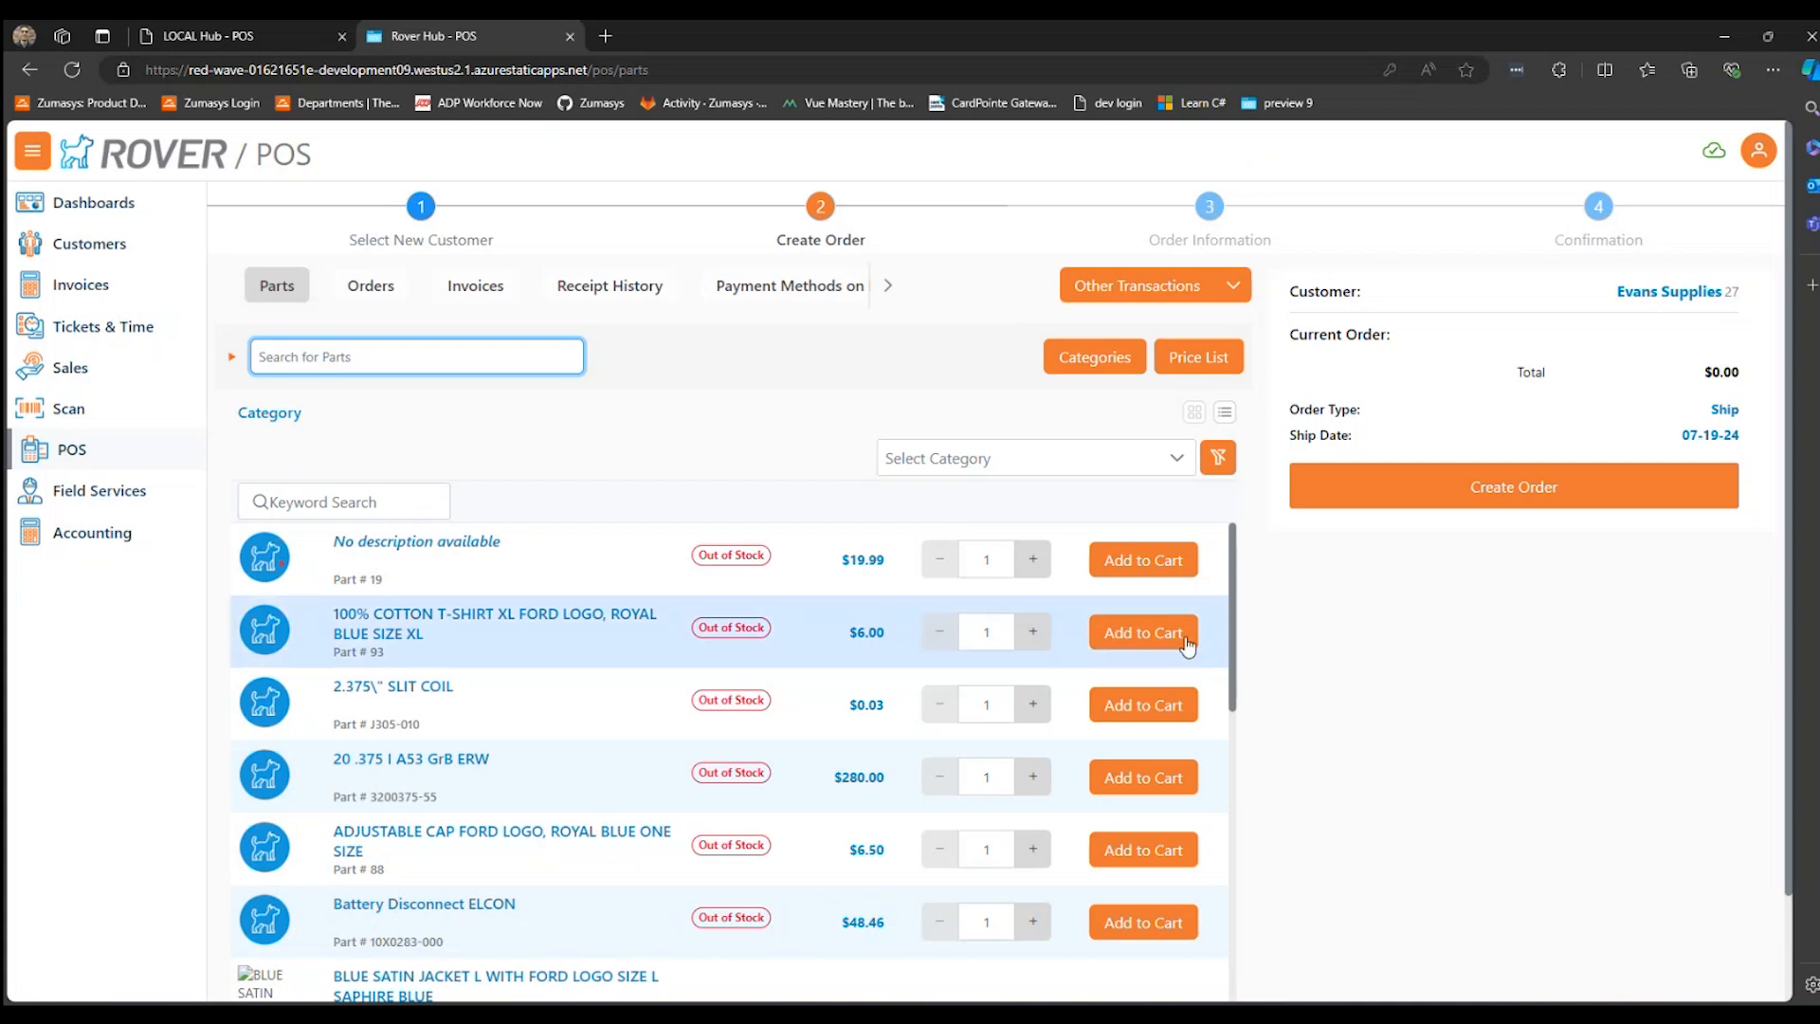
# - Add one BLUE SATIN JACKET L (part 104) and one Cap for model 11 wheel (CAP-11) to the cart
pyautogui.scroll(-2, 1153, 650)
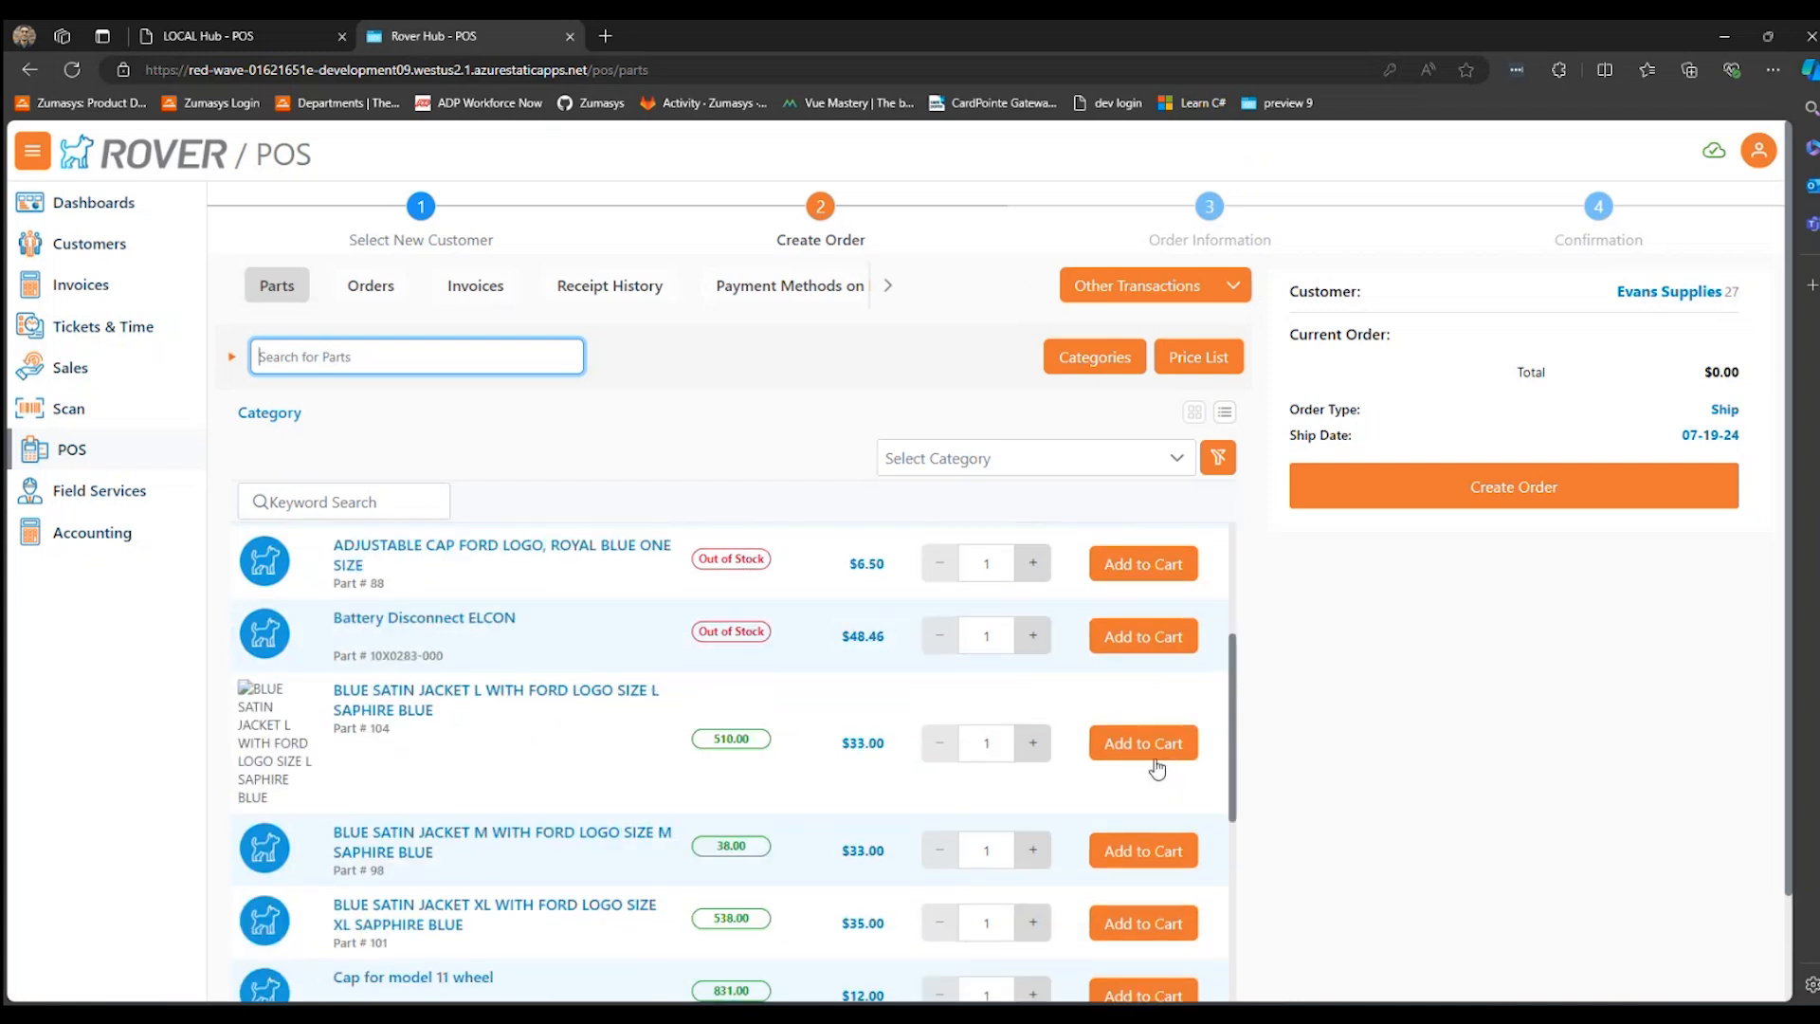
pyautogui.click(1148, 754)
pyautogui.scroll(-1, 1150, 766)
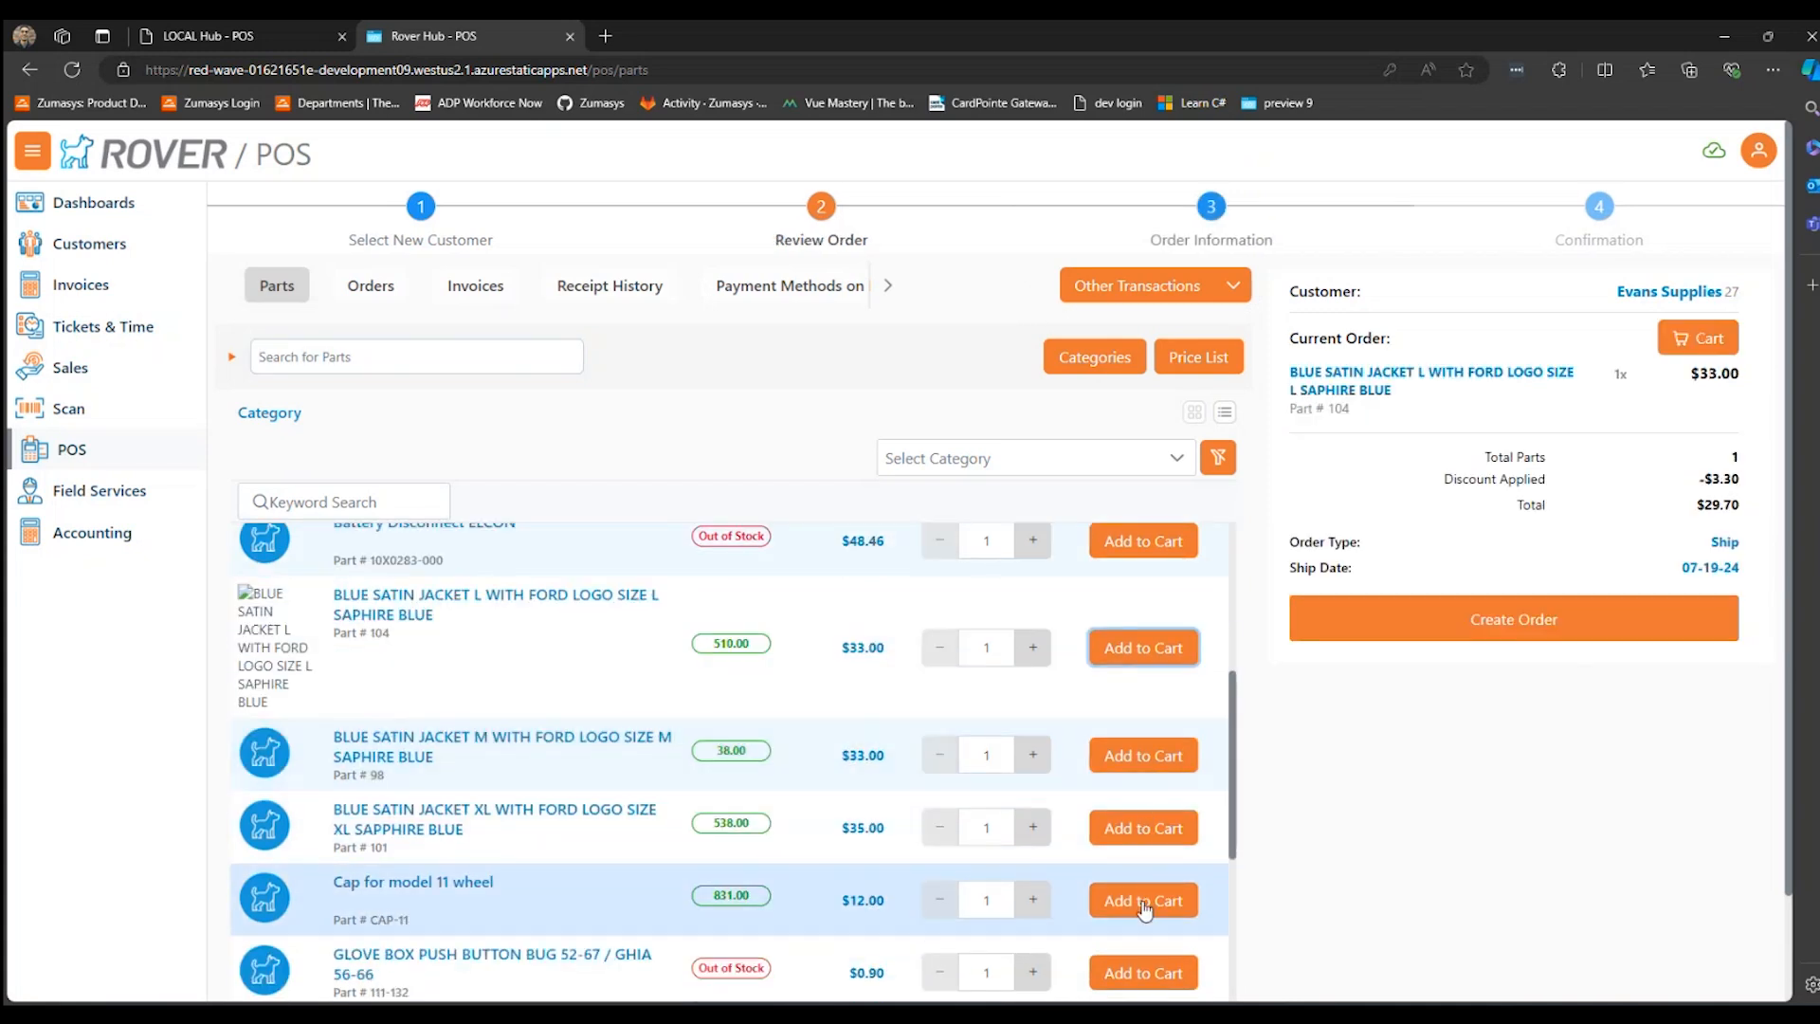
pyautogui.click(1143, 900)
# - Open the shopping cart at part 104 and set the jacket's quantity to 3
pyautogui.click(1622, 375)
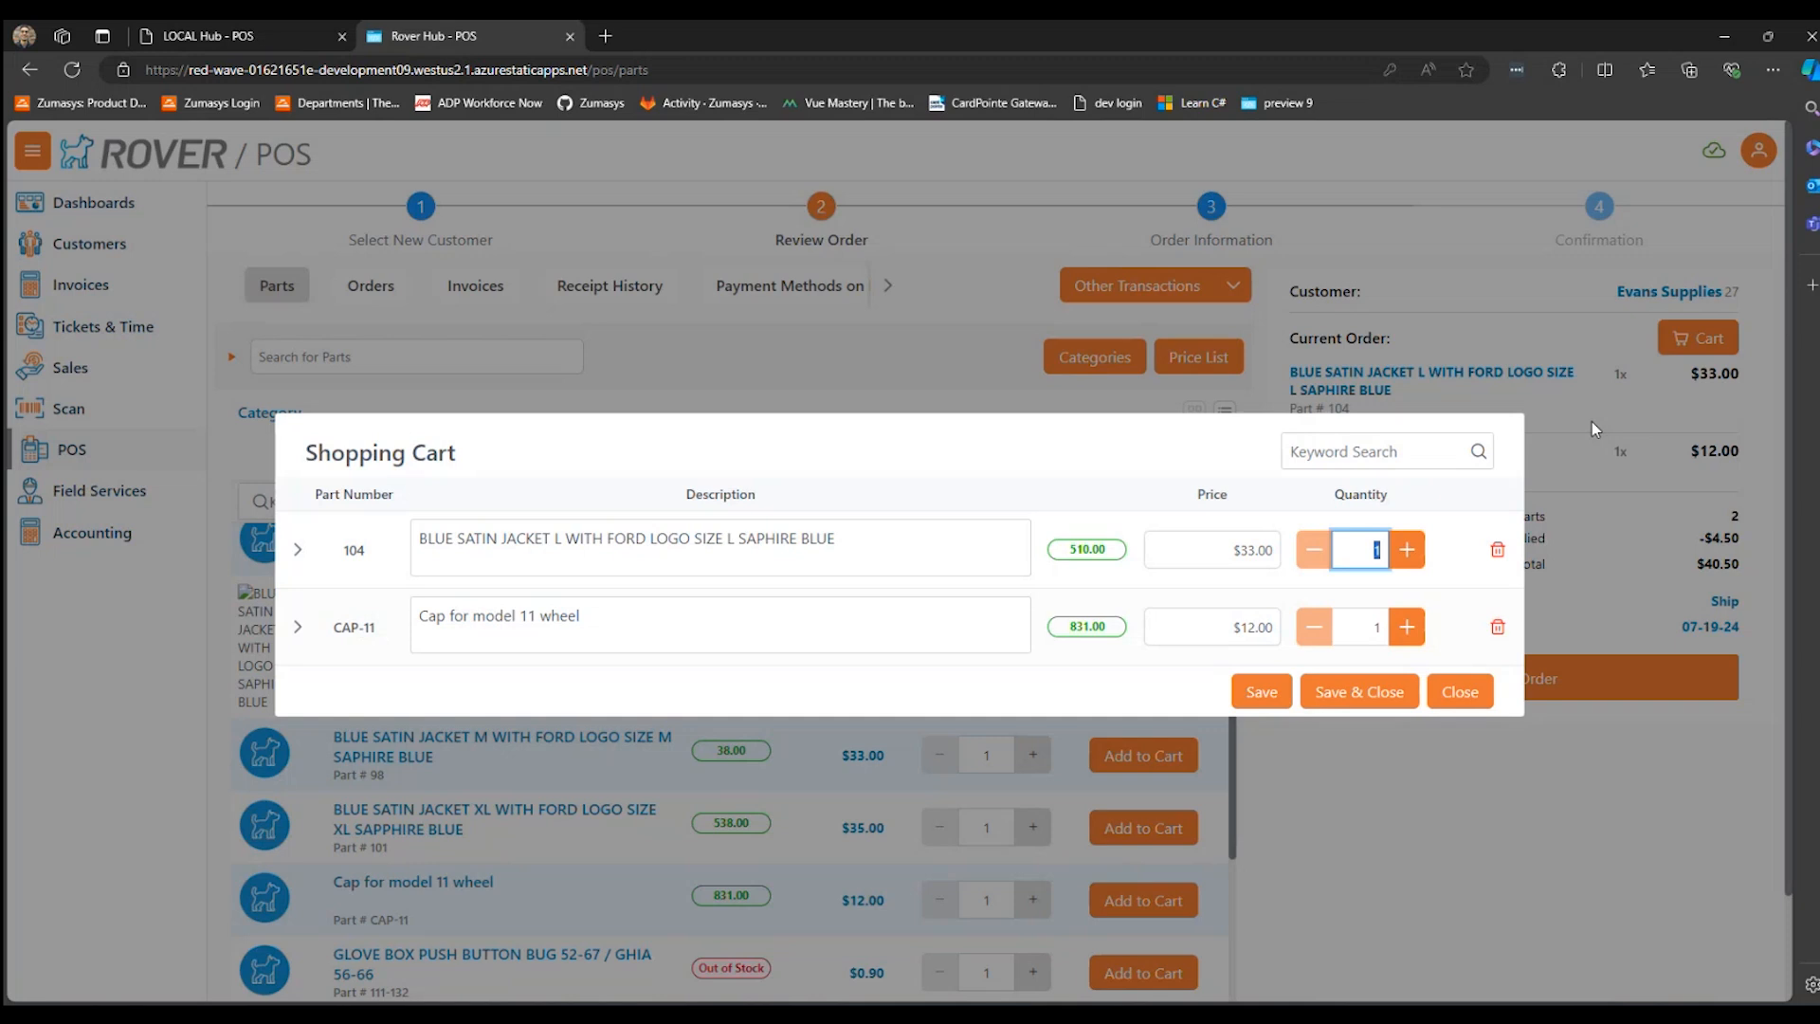
pyautogui.click(1412, 561)
pyautogui.click(1411, 561)
# - Change the CAP-11 description to "Cap for model 11 wheels" and save the cart, keeping it open
pyautogui.click(840, 641)
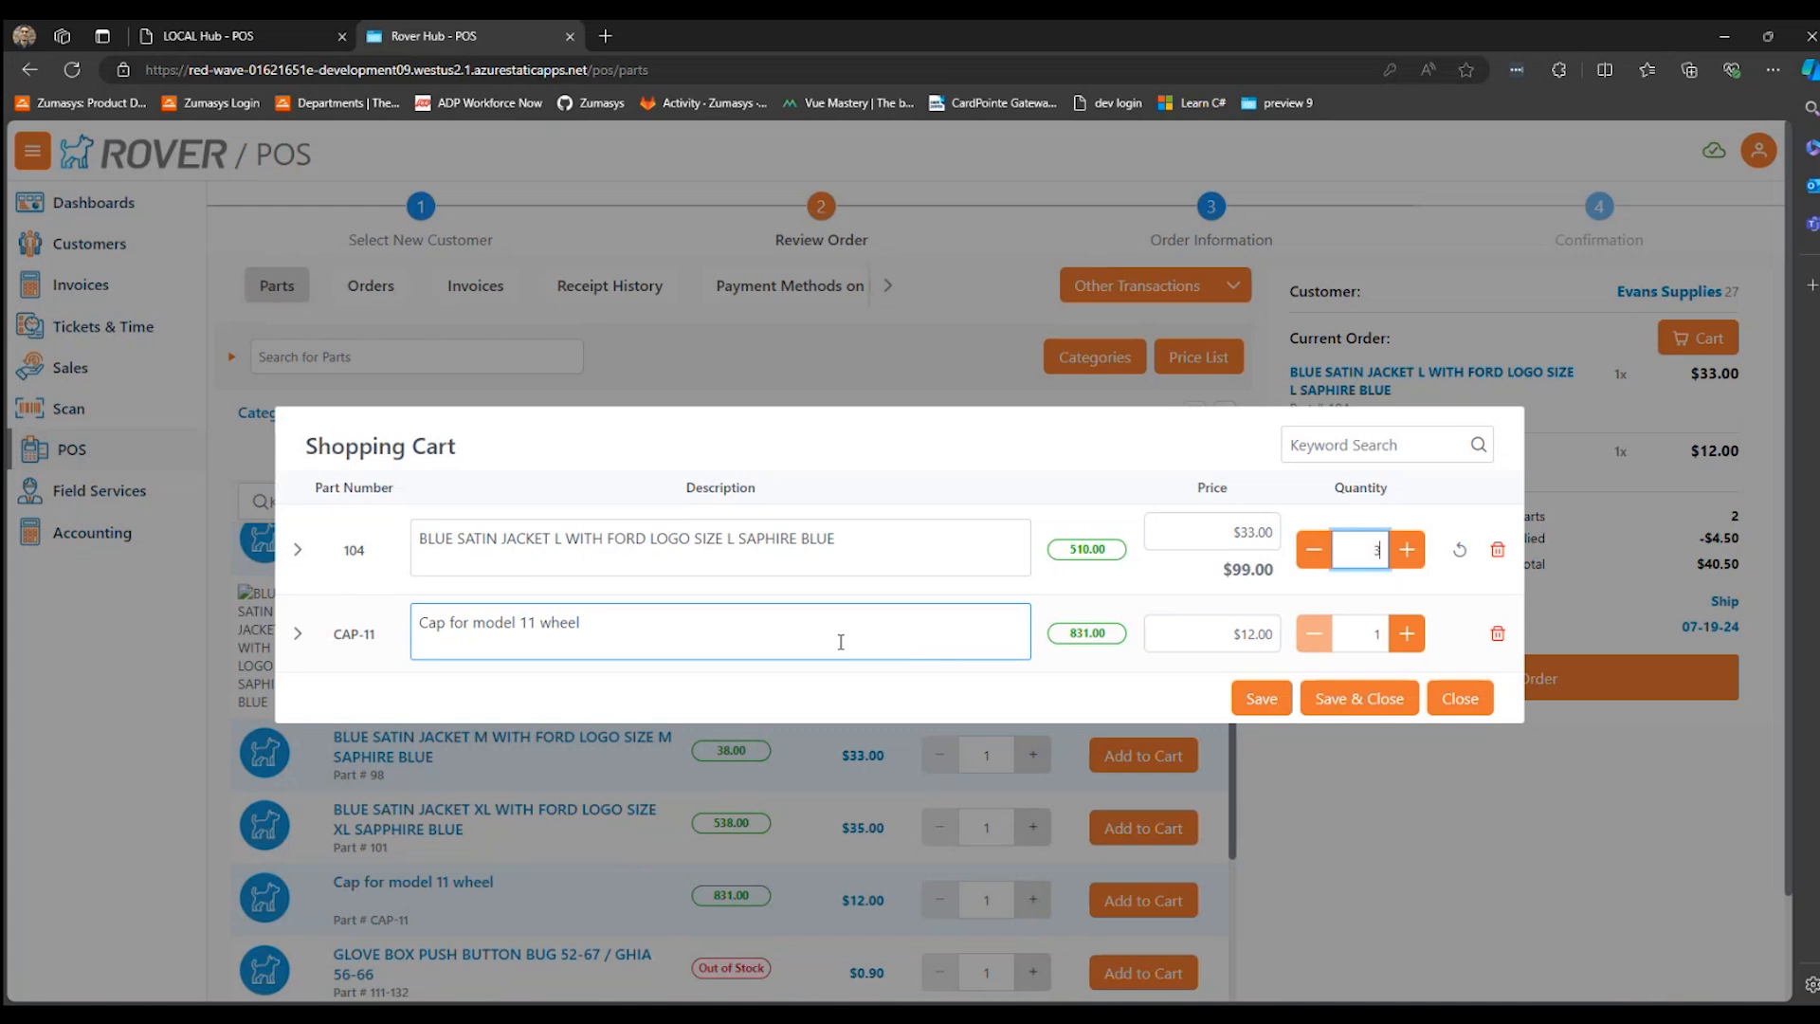
pyautogui.tripleClick(773, 619)
pyautogui.click(773, 619)
pyautogui.write('s')
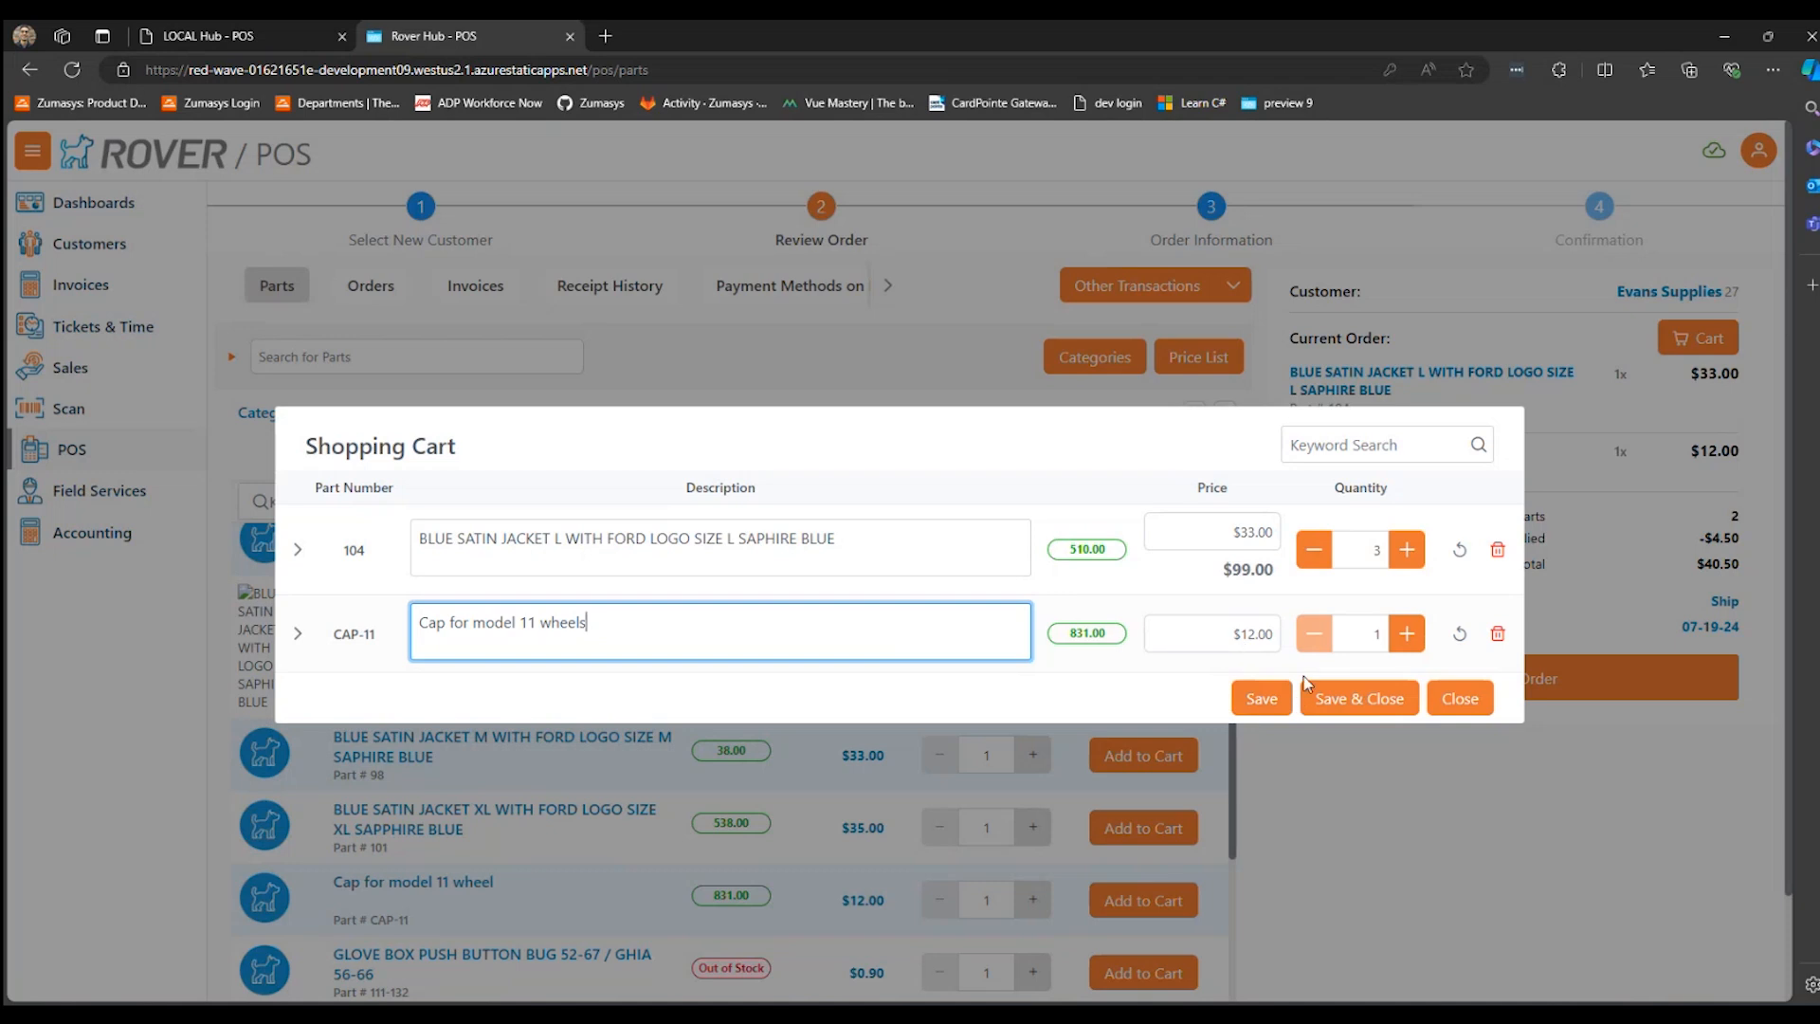
pyautogui.click(1263, 699)
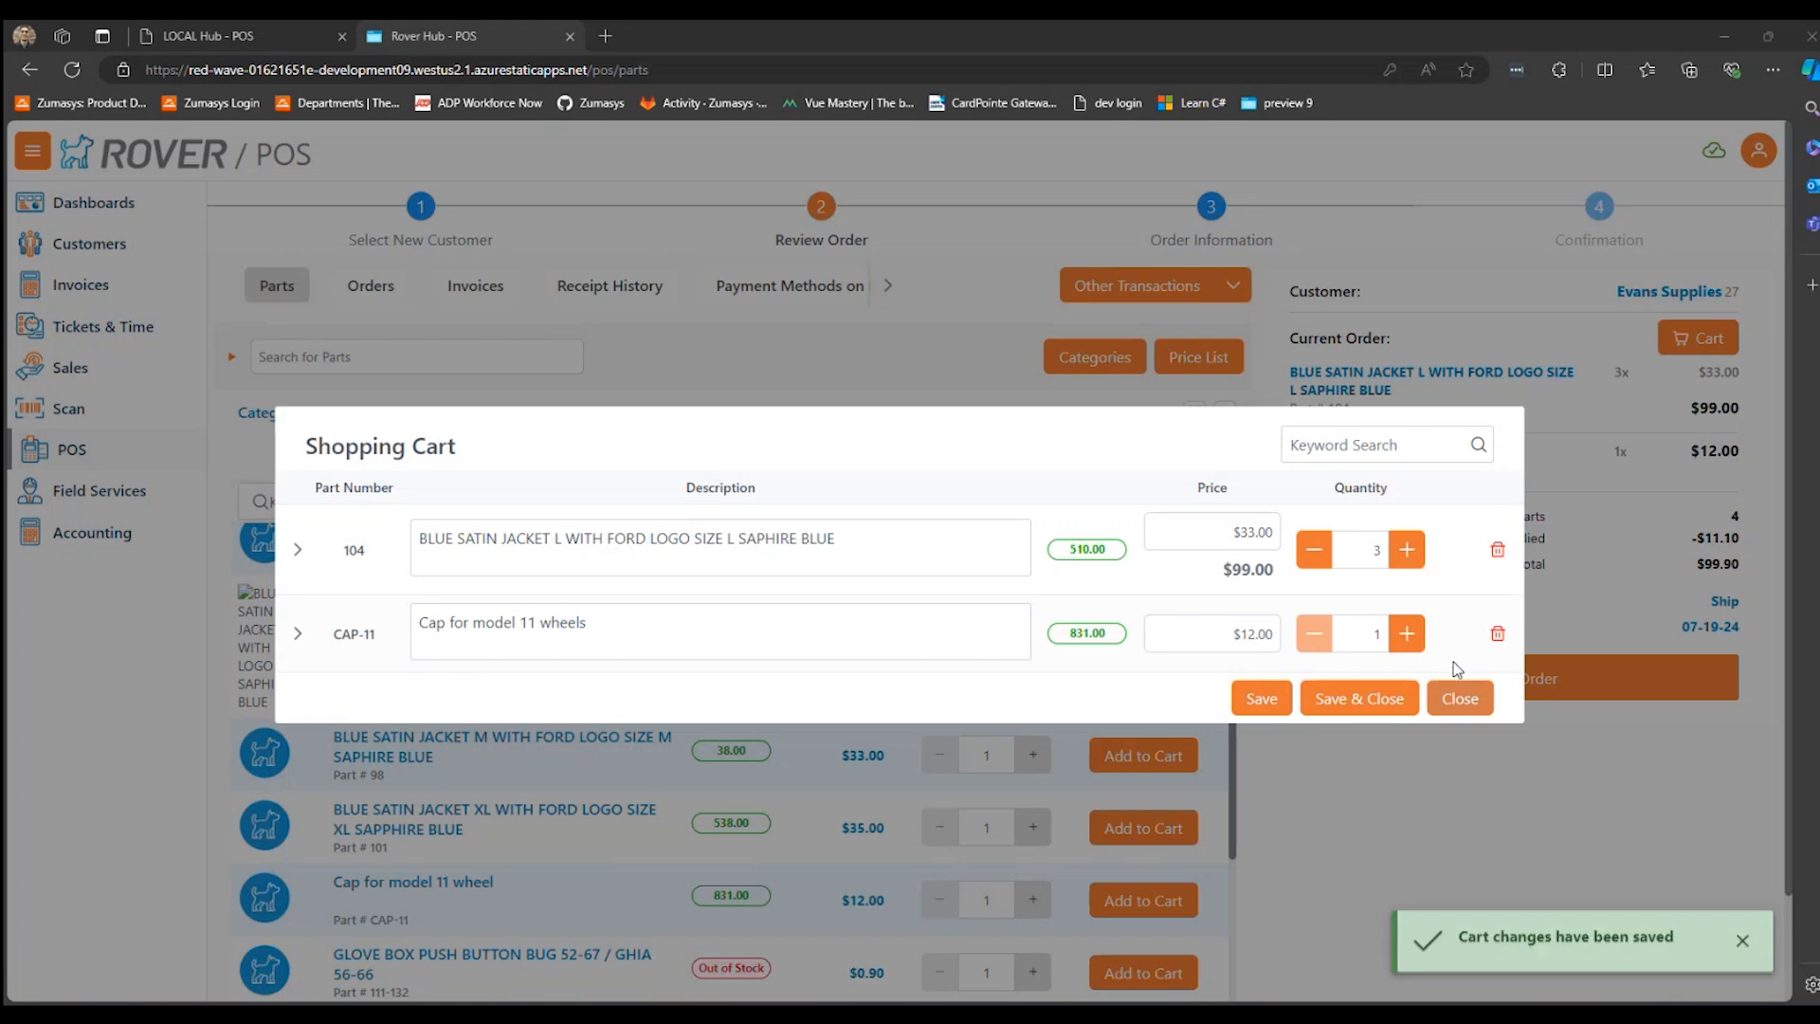
# - Raise the quantity of part 104 in the cart to 5 without saving
pyautogui.click(1358, 557)
pyautogui.click(1407, 552)
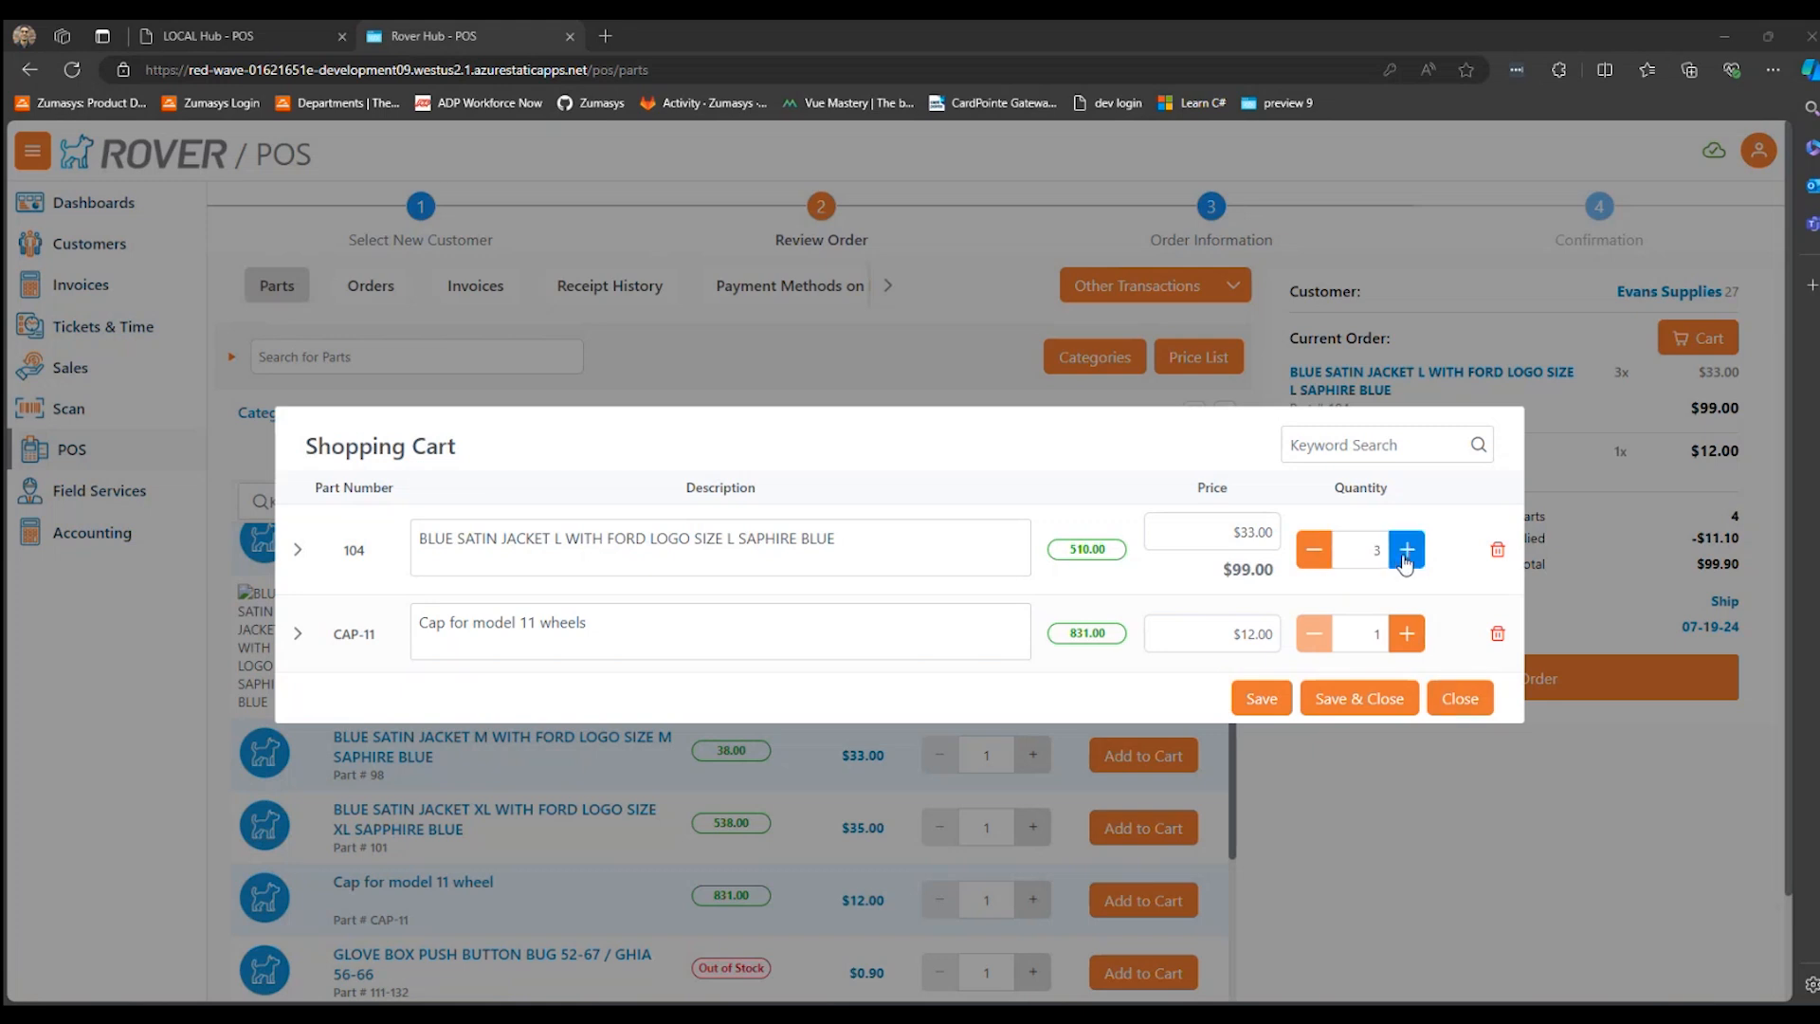
pyautogui.click(1407, 562)
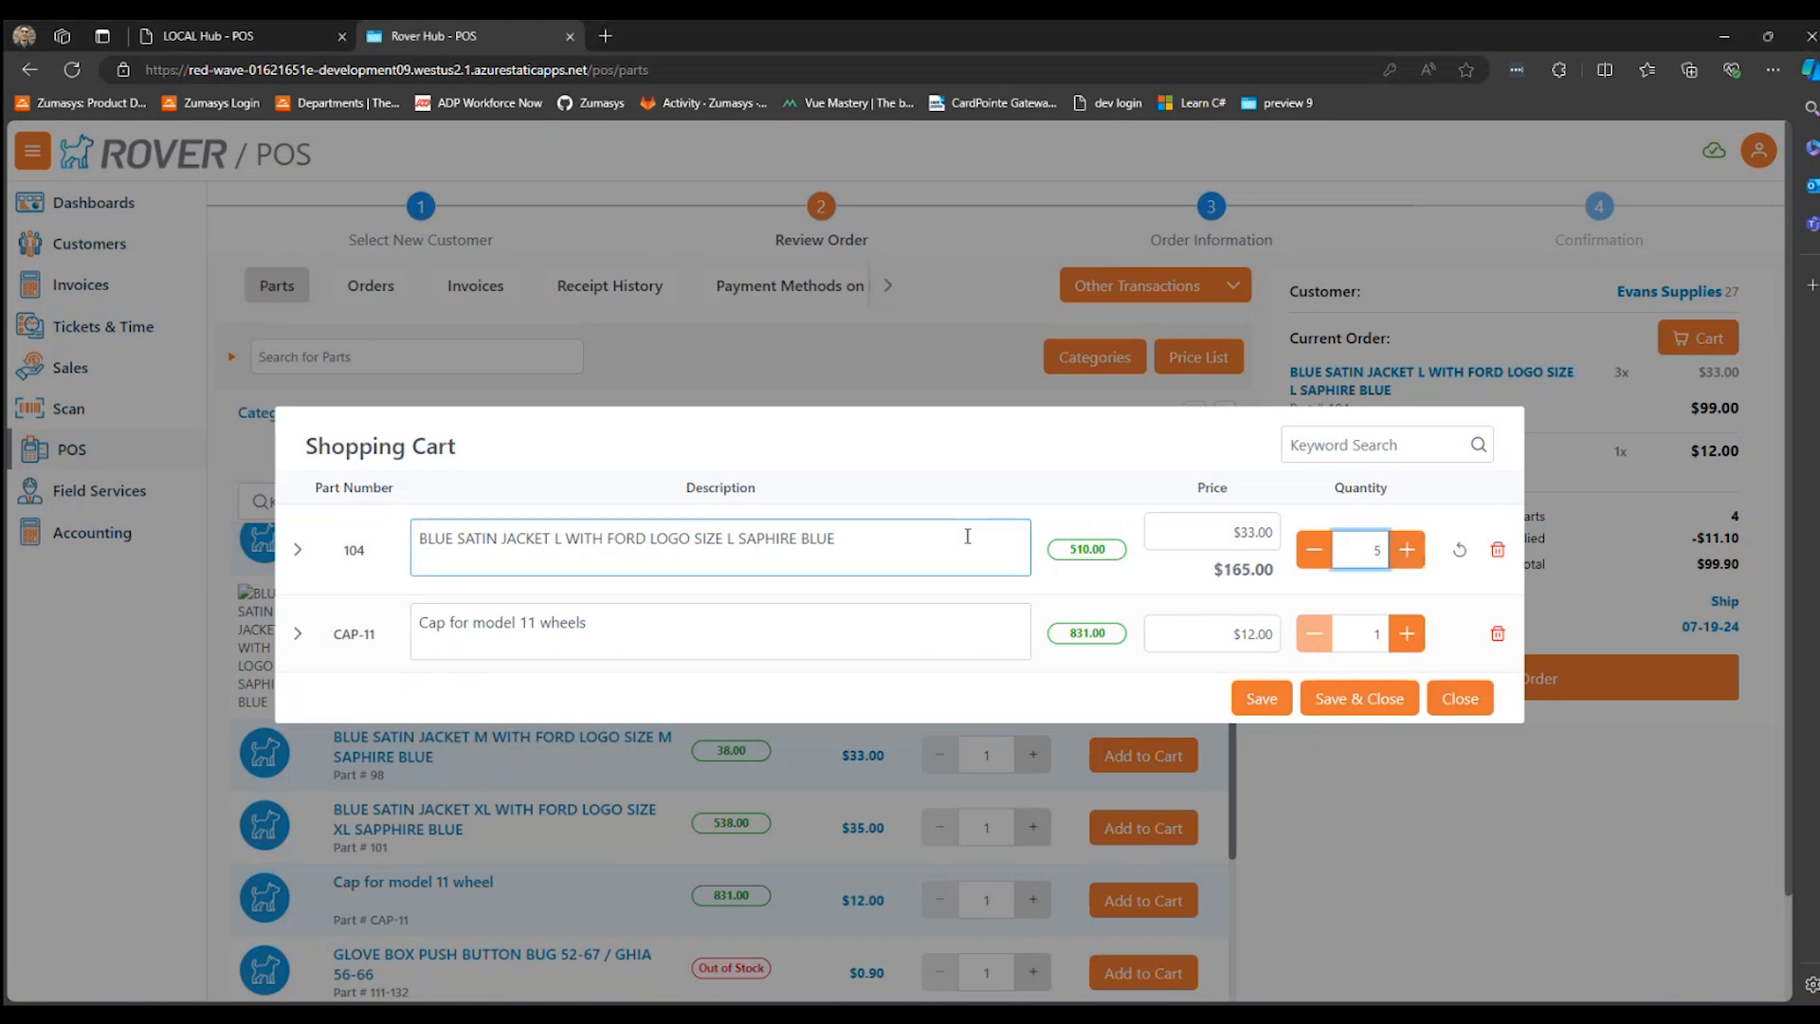
# - Replace the last word of part 104's description with RED and revert the unsaved edits on that line
pyautogui.tripleClick(877, 543)
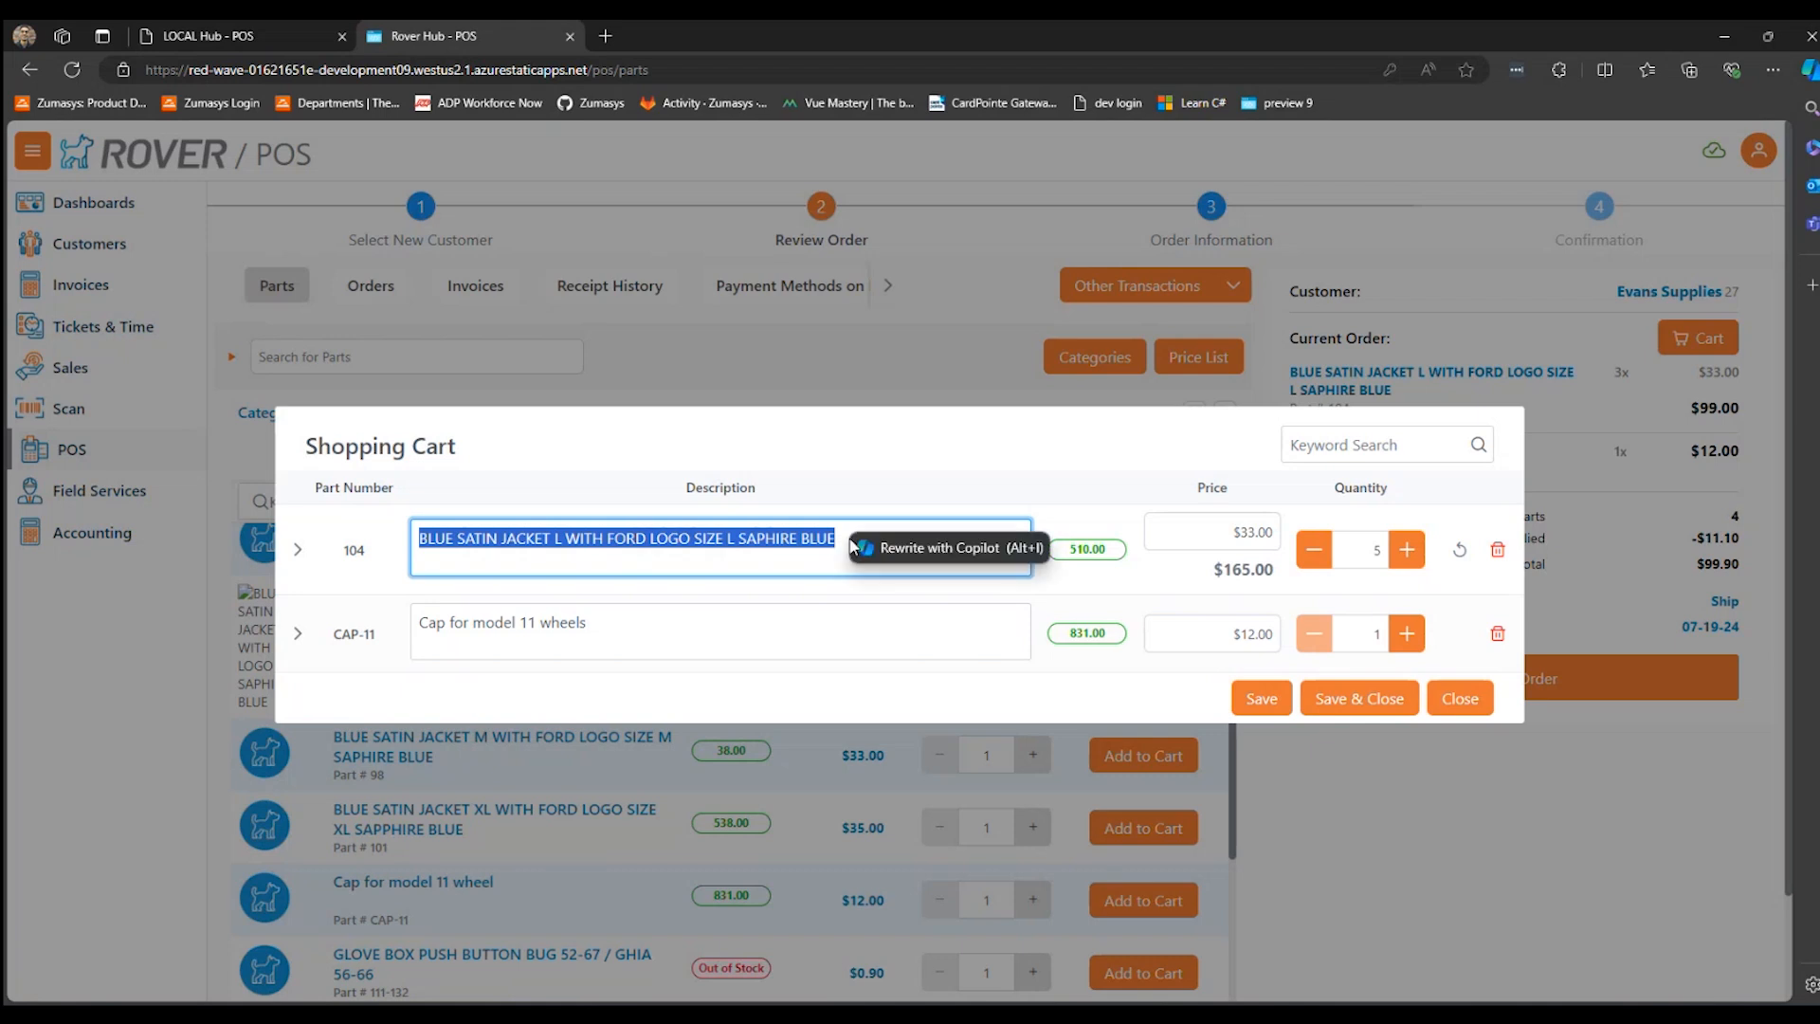
pyautogui.click(834, 540)
pyautogui.moveTo(826, 540); pyautogui.dragTo(800, 541)
pyautogui.write('RED')
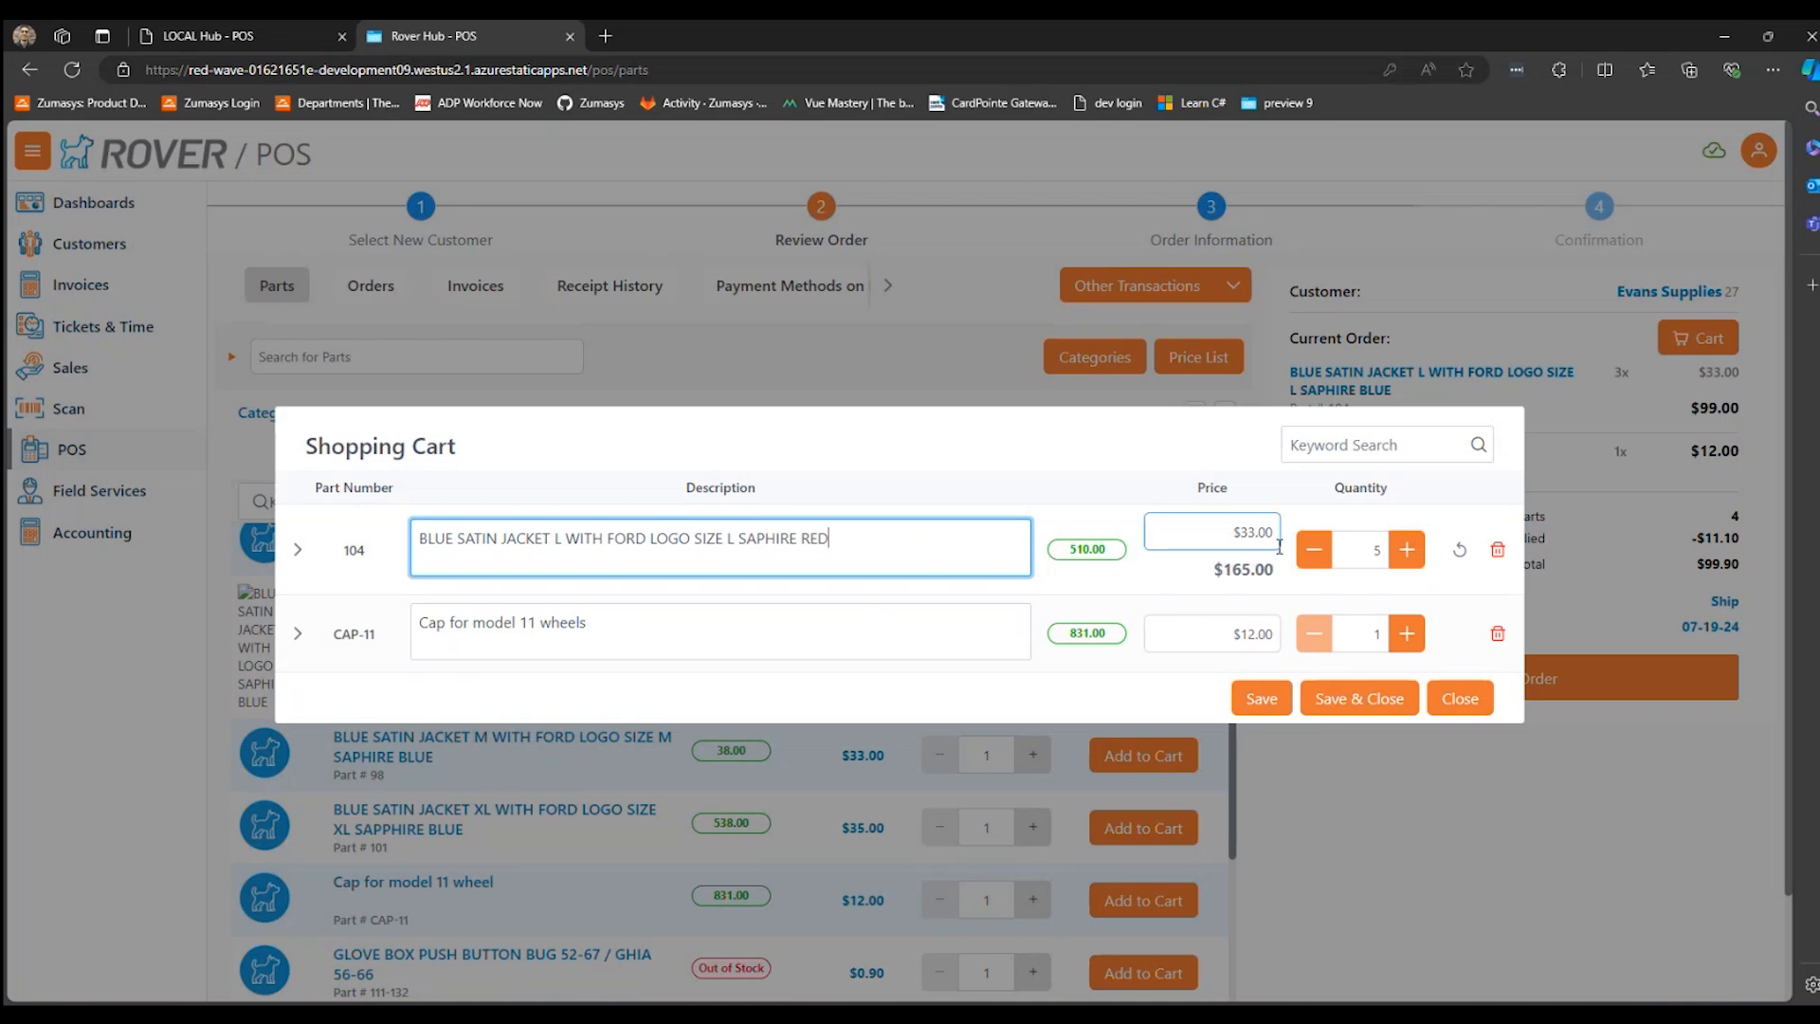
pyautogui.click(1459, 552)
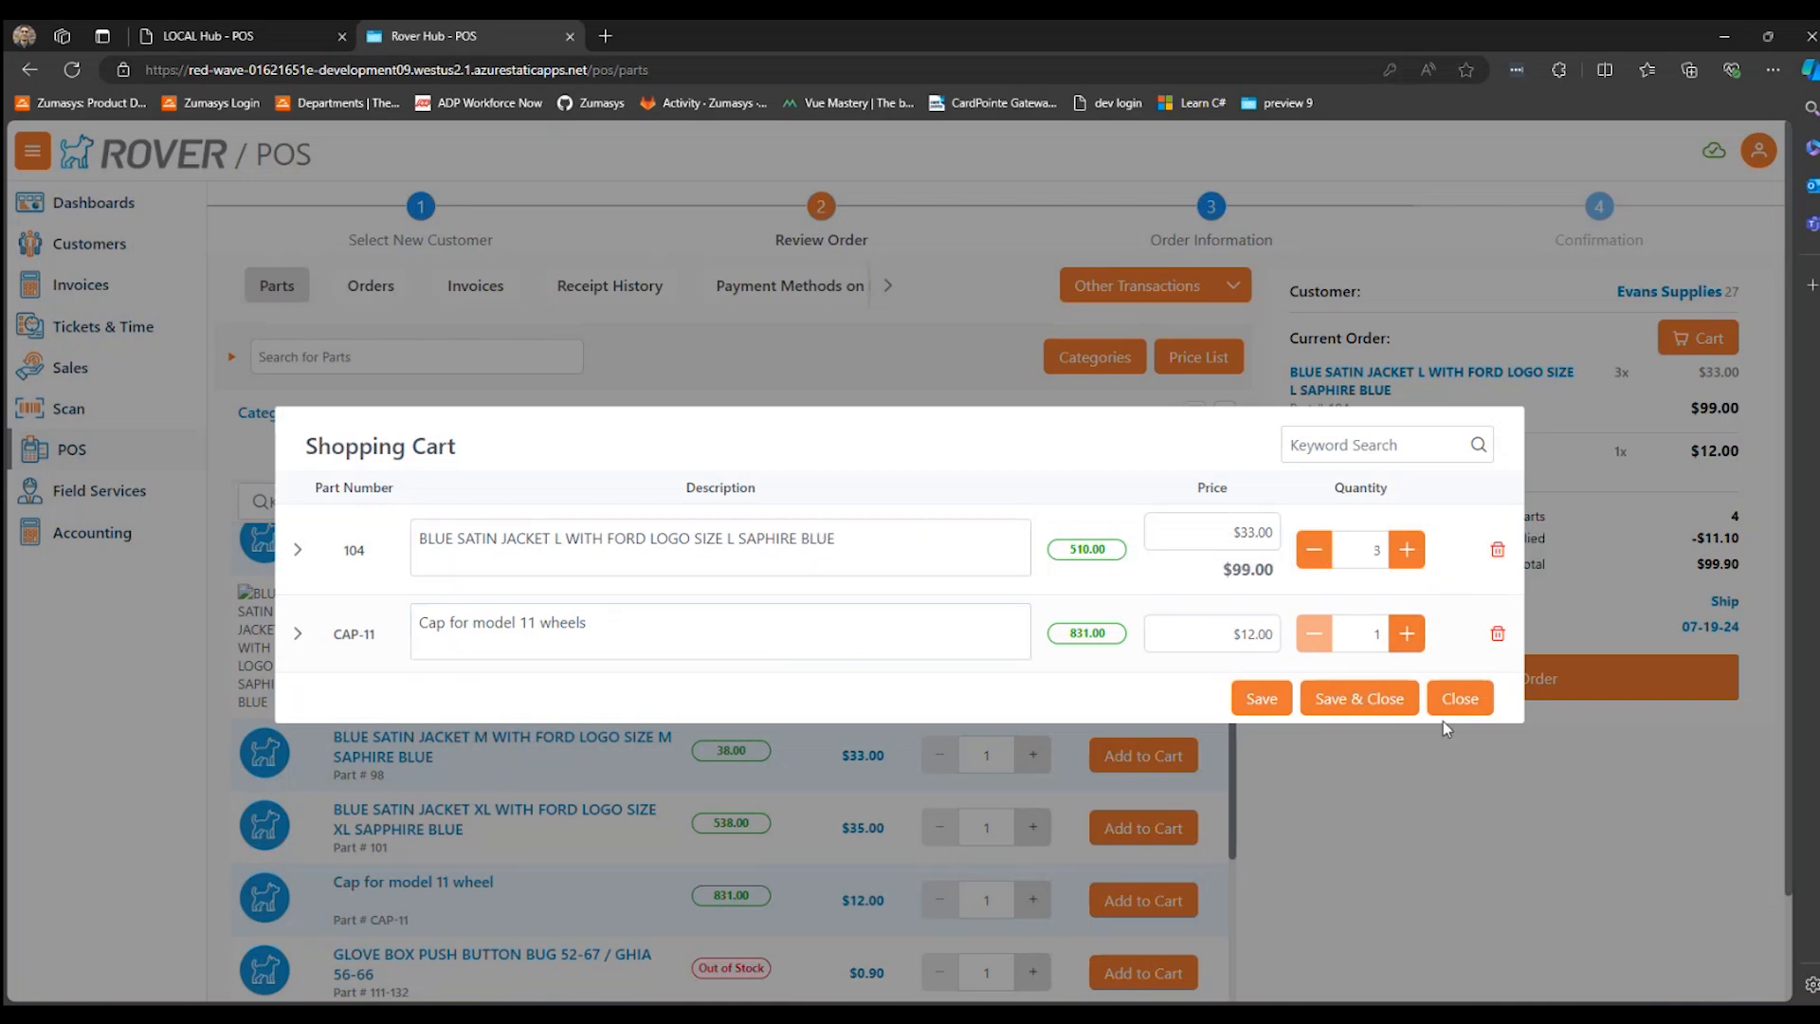
# - Set the CAP-11 quantity to 3, then save and close the cart
pyautogui.click(1408, 641)
pyautogui.click(1409, 642)
pyautogui.click(1399, 706)
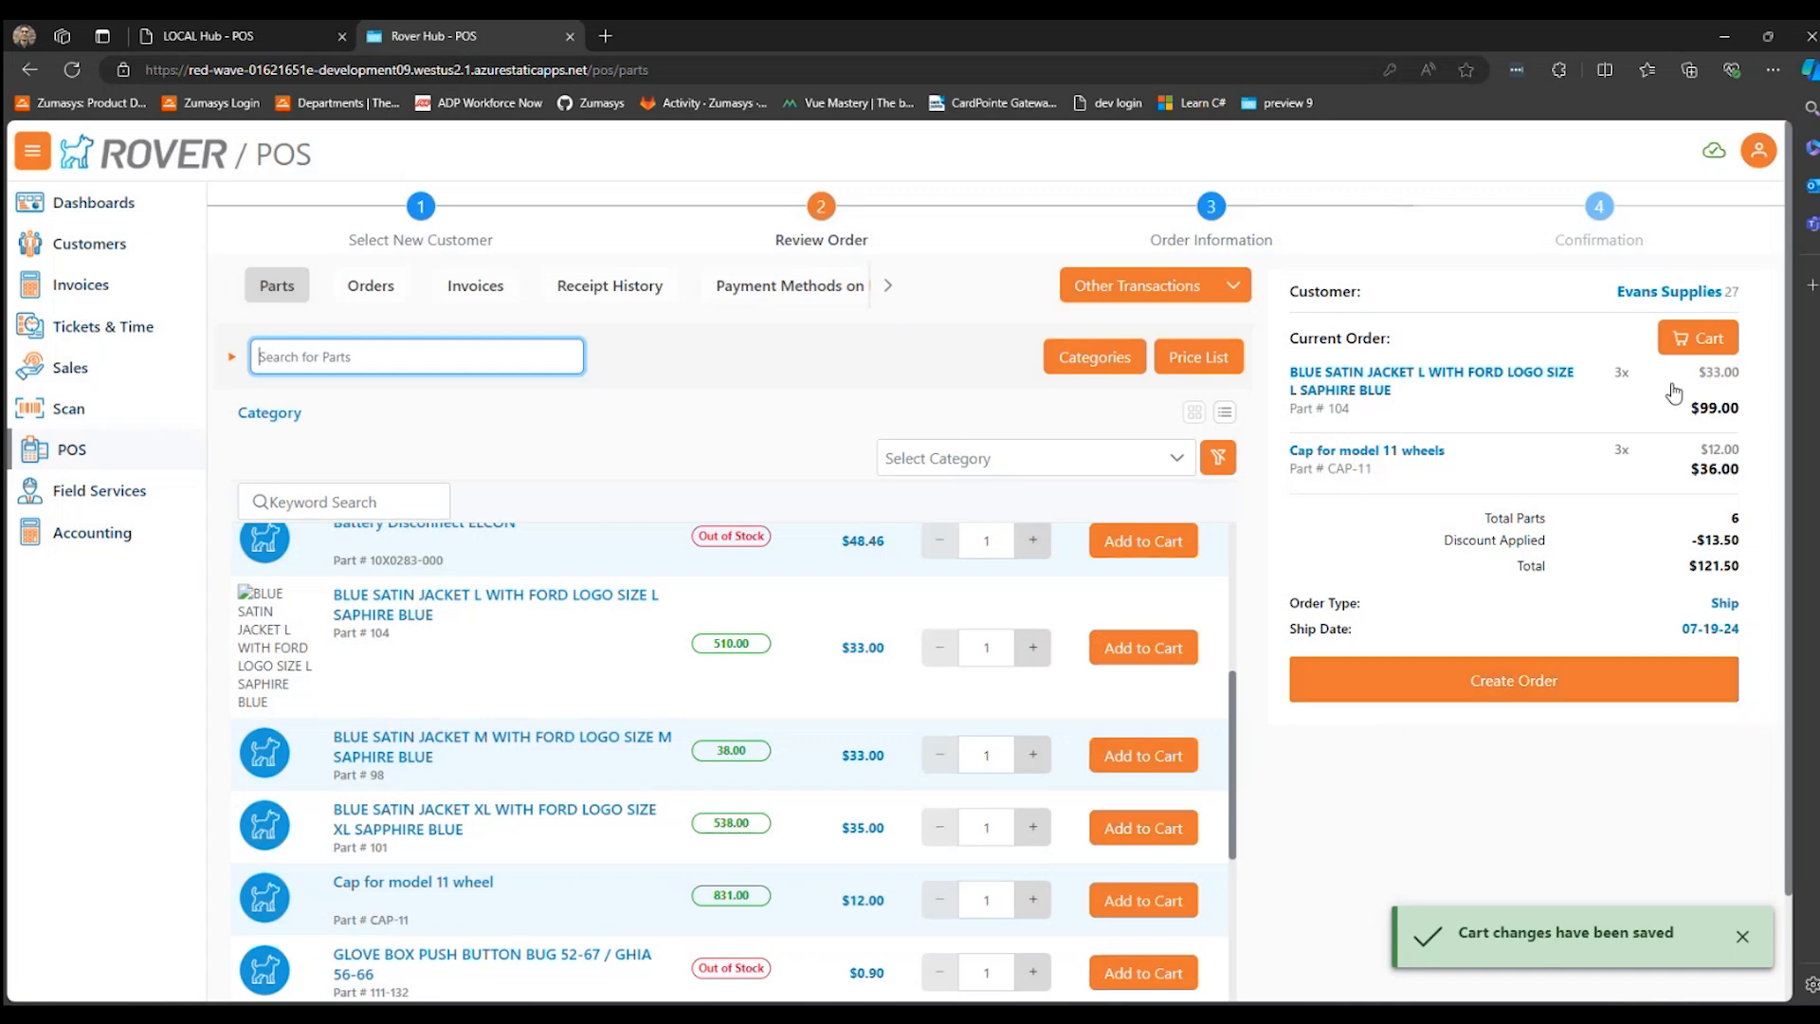
# - Reopen the shopping cart and set the quantity of part 104 to 5
pyautogui.click(1687, 349)
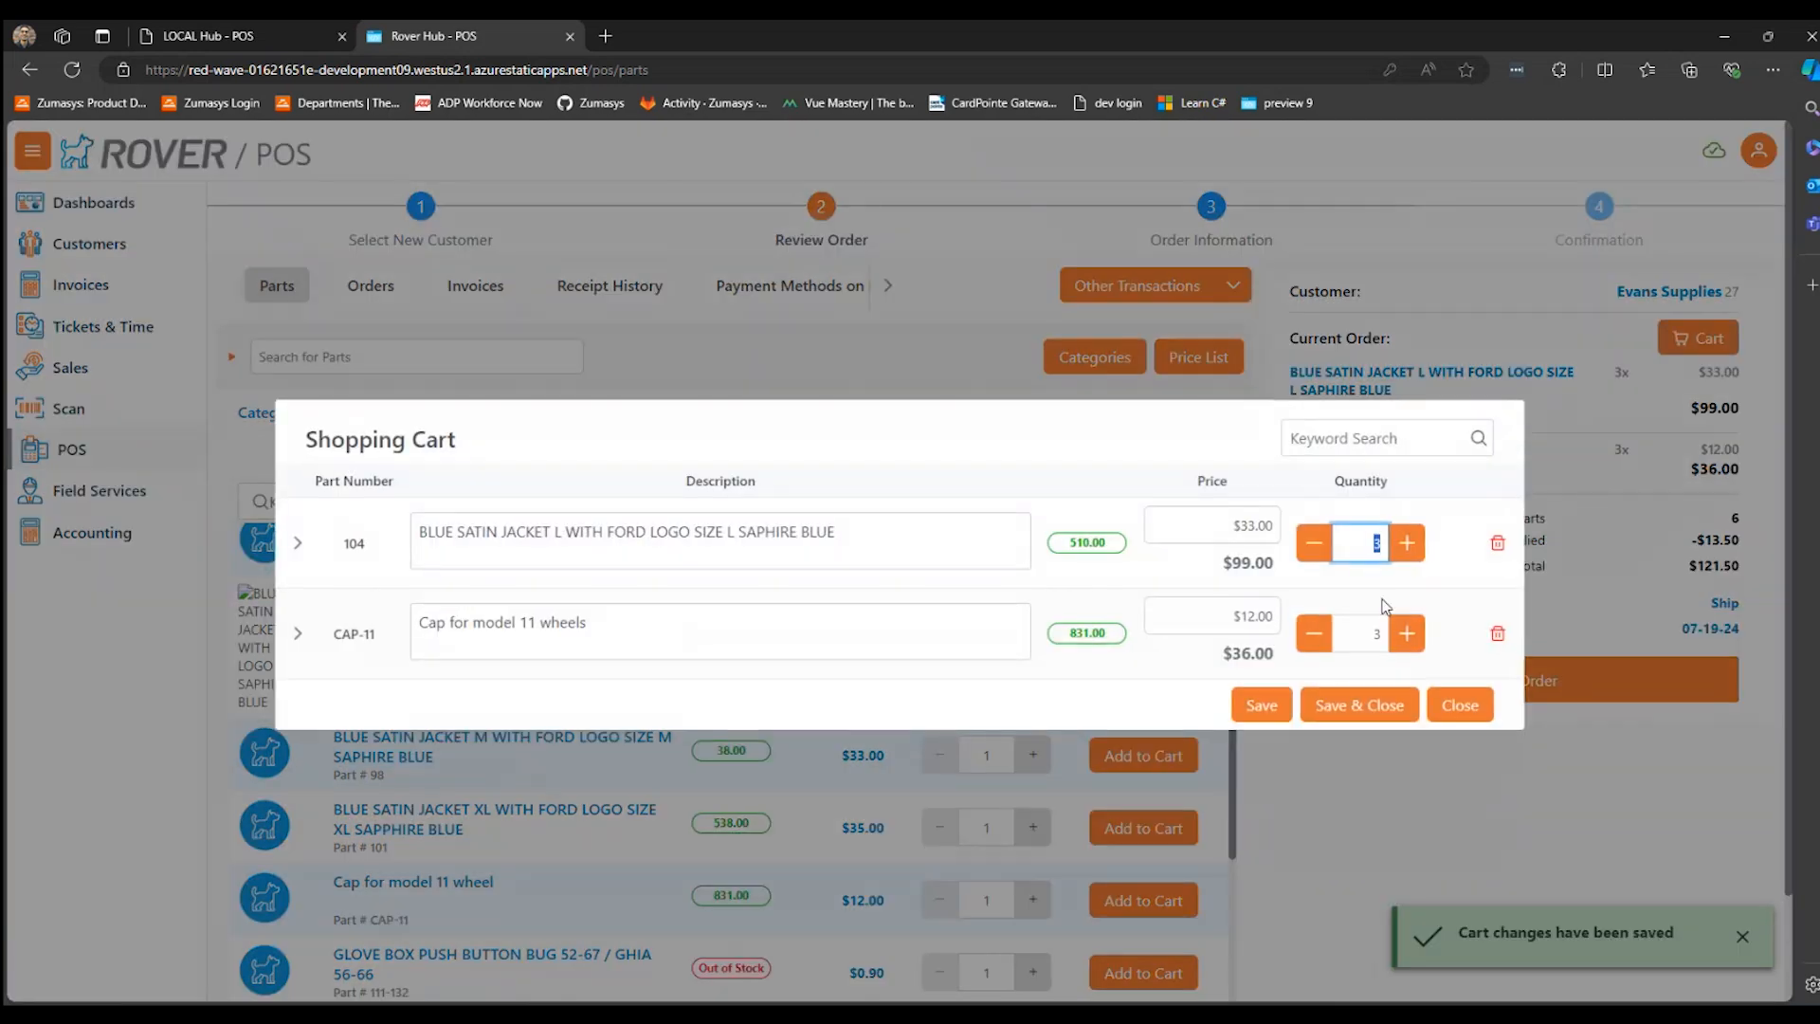
pyautogui.click(1401, 547)
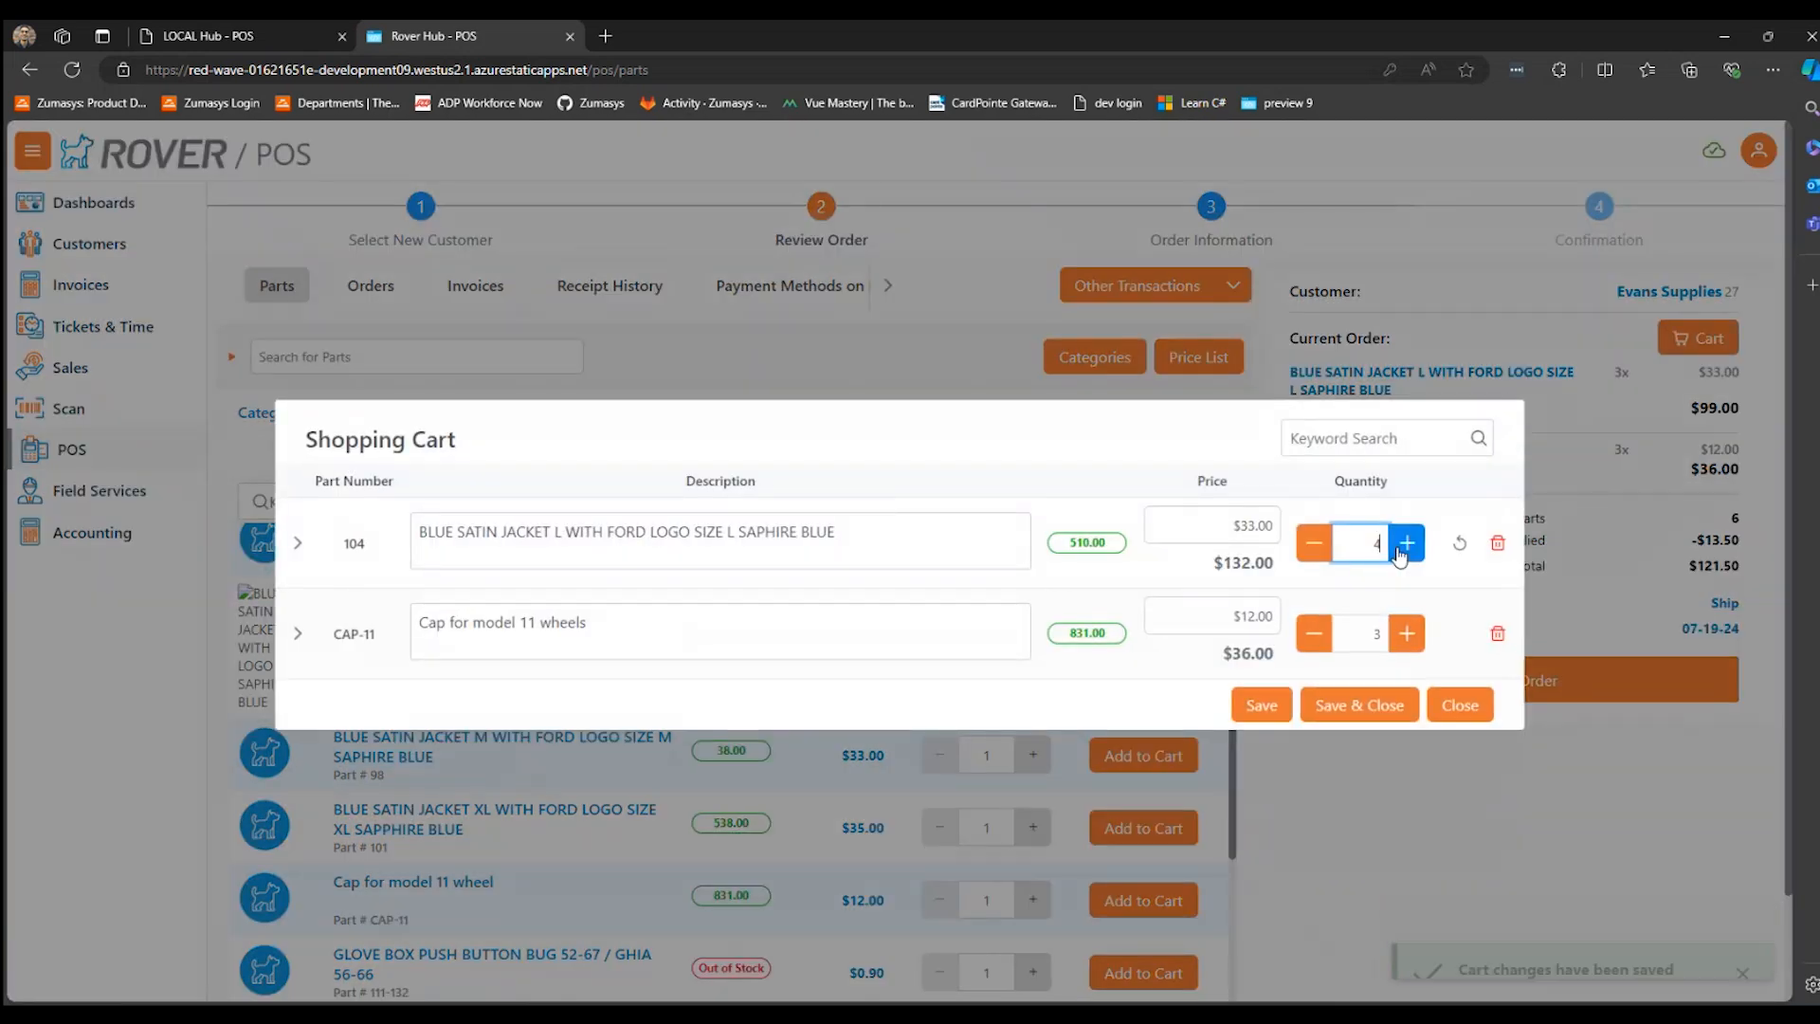
pyautogui.click(1400, 548)
# - End part 104's description with RED, then try closing the cart unsaved and choose not to discard the edits
pyautogui.click(845, 528)
pyautogui.click(867, 529)
pyautogui.doubleClick(817, 532)
pyautogui.write('RED')
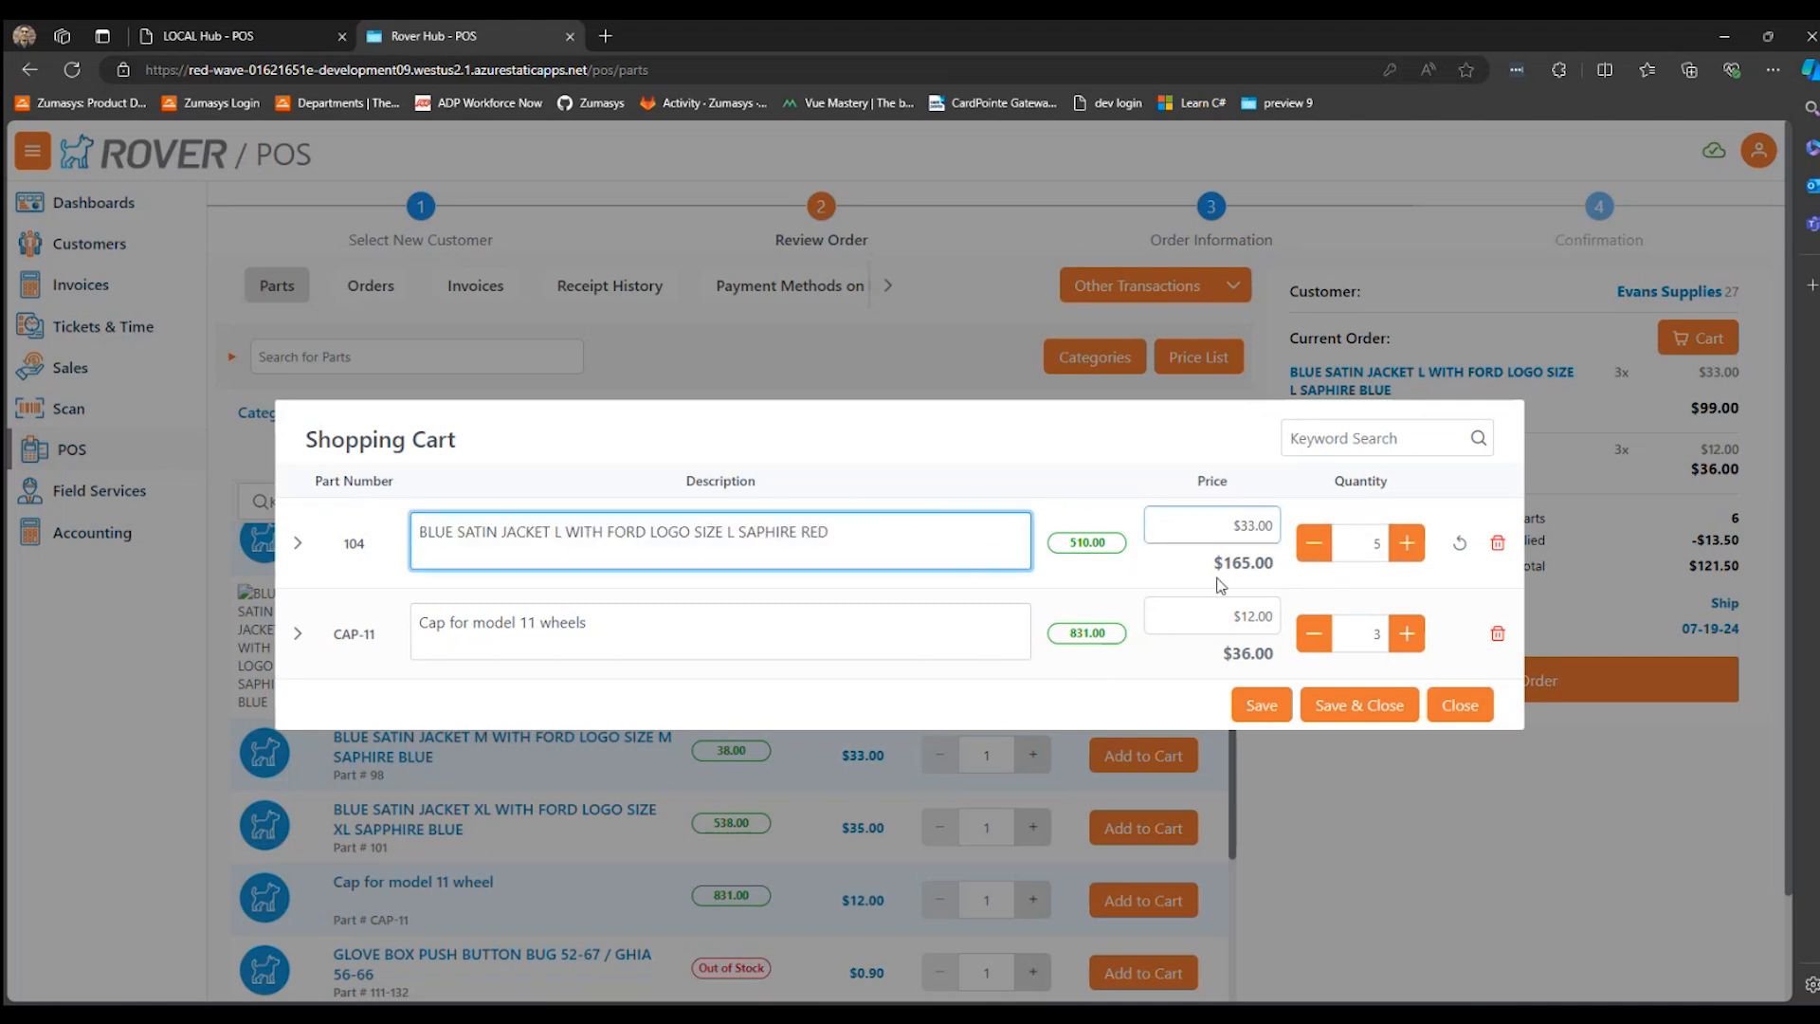
pyautogui.click(1458, 707)
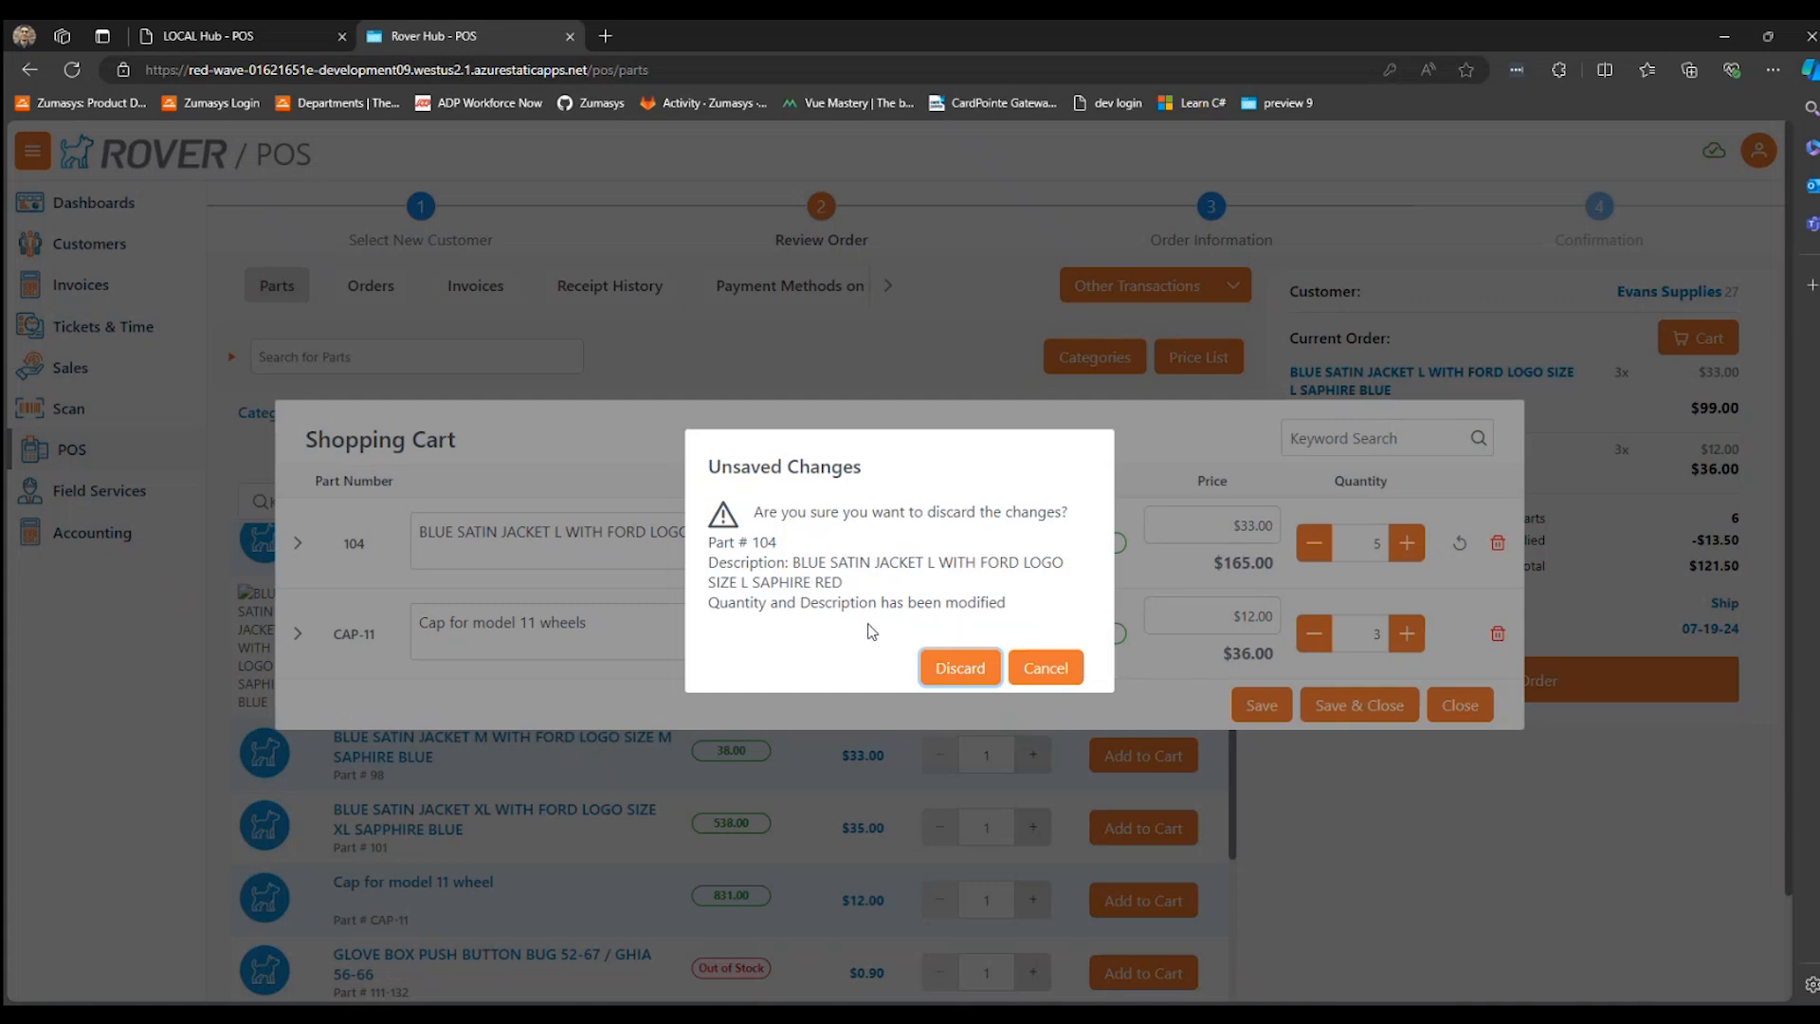
pyautogui.click(1046, 667)
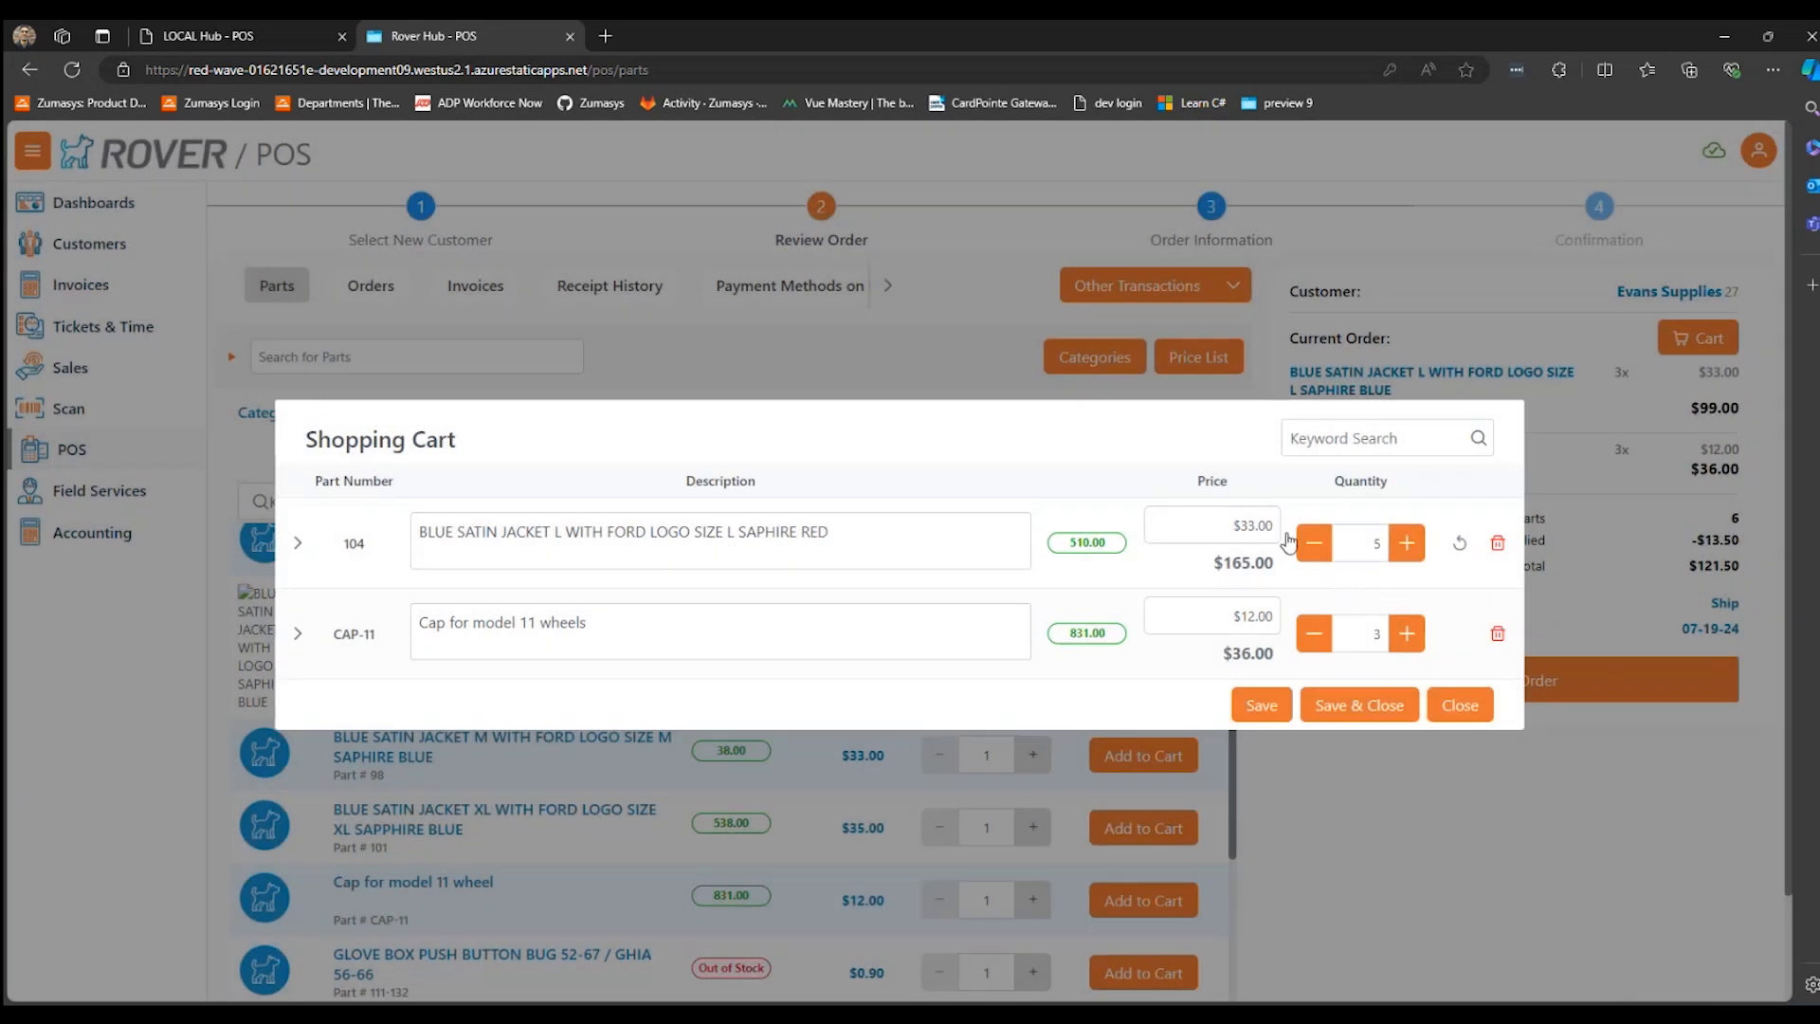
# - Set the CAP-11 quantity to 4 and close the cart, discarding all unsaved changes
pyautogui.click(1345, 620)
pyautogui.click(1407, 635)
pyautogui.click(1446, 709)
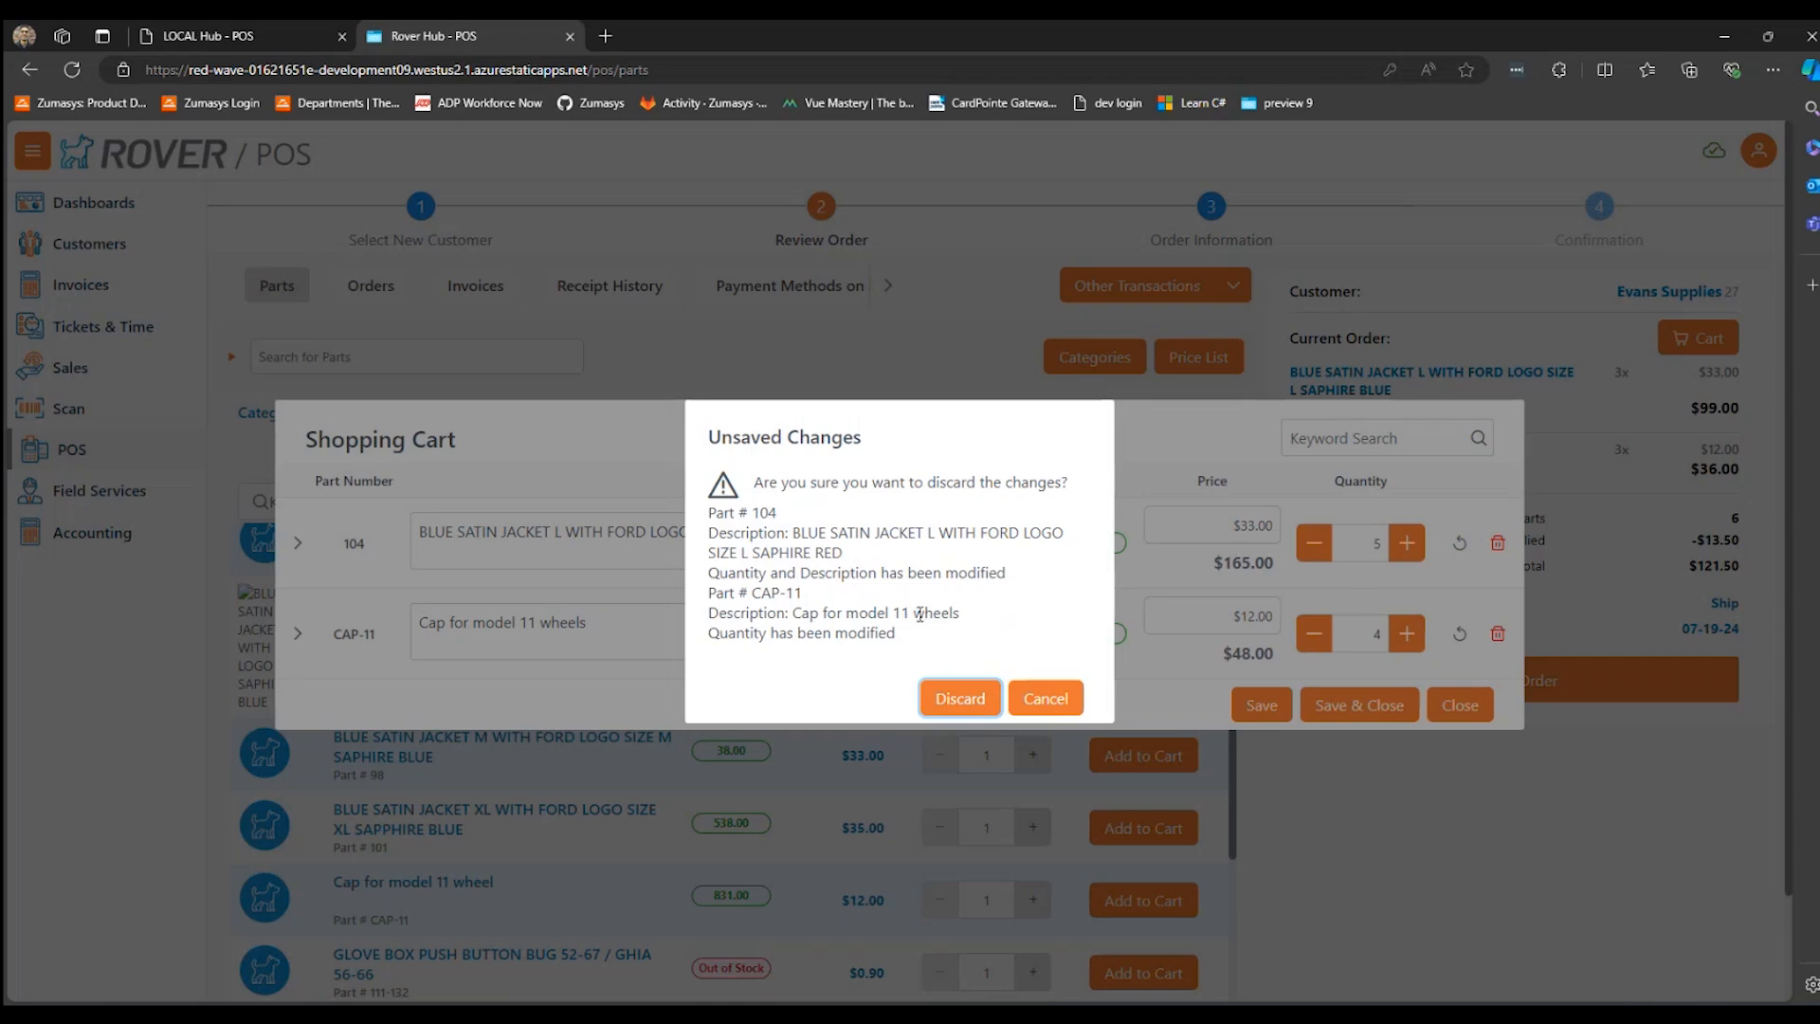
pyautogui.click(935, 697)
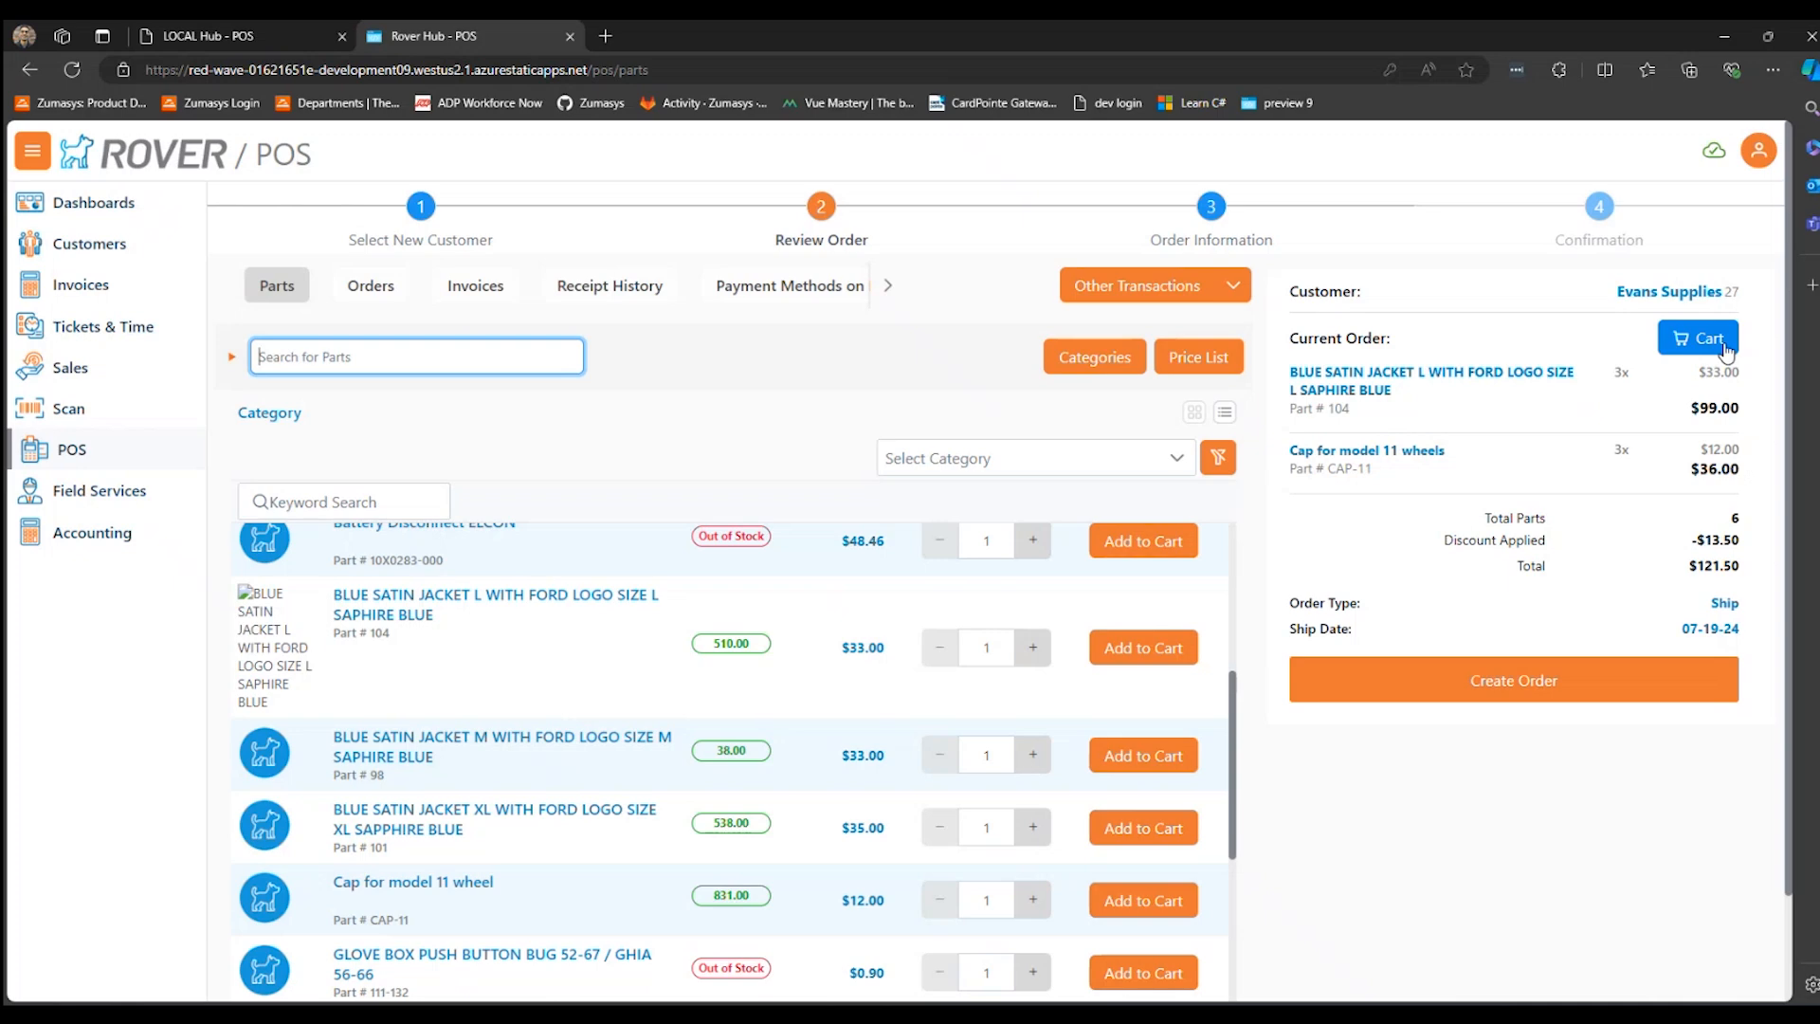
# - View the cart through its general entry and through the CAP-11 and part 104 order lines, closing it each time
pyautogui.click(1724, 347)
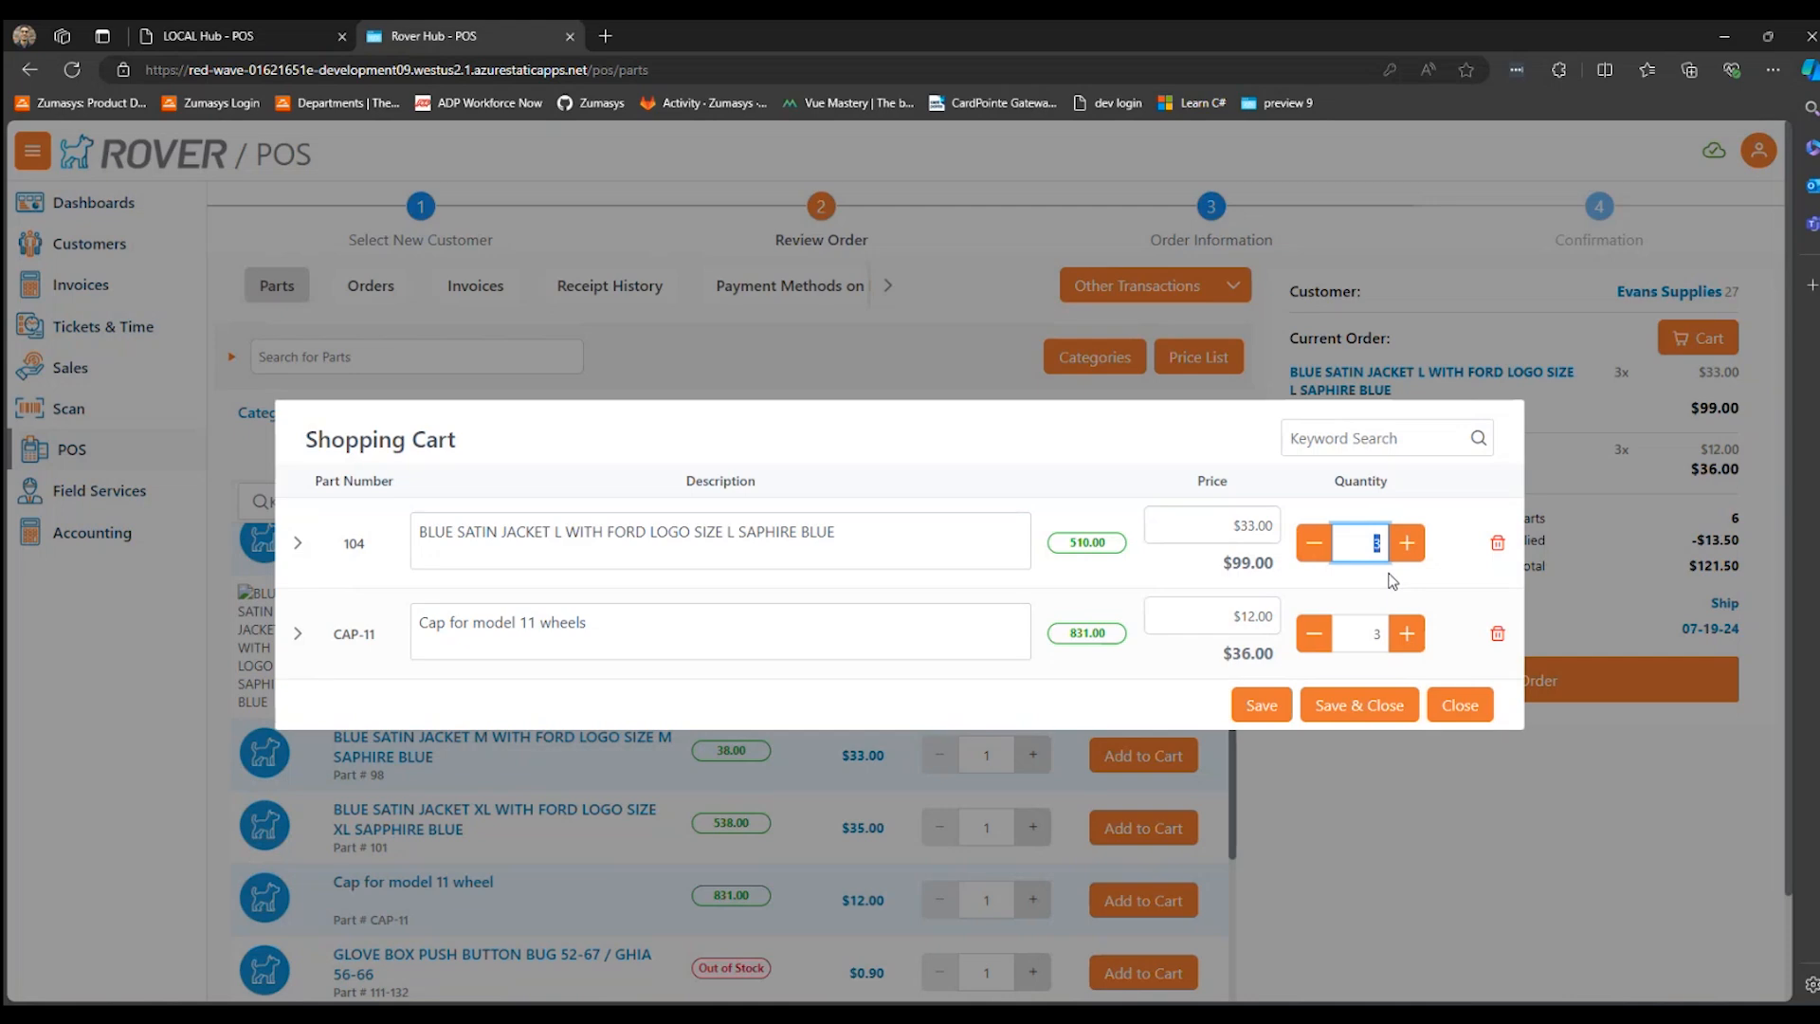
pyautogui.press('Escape')
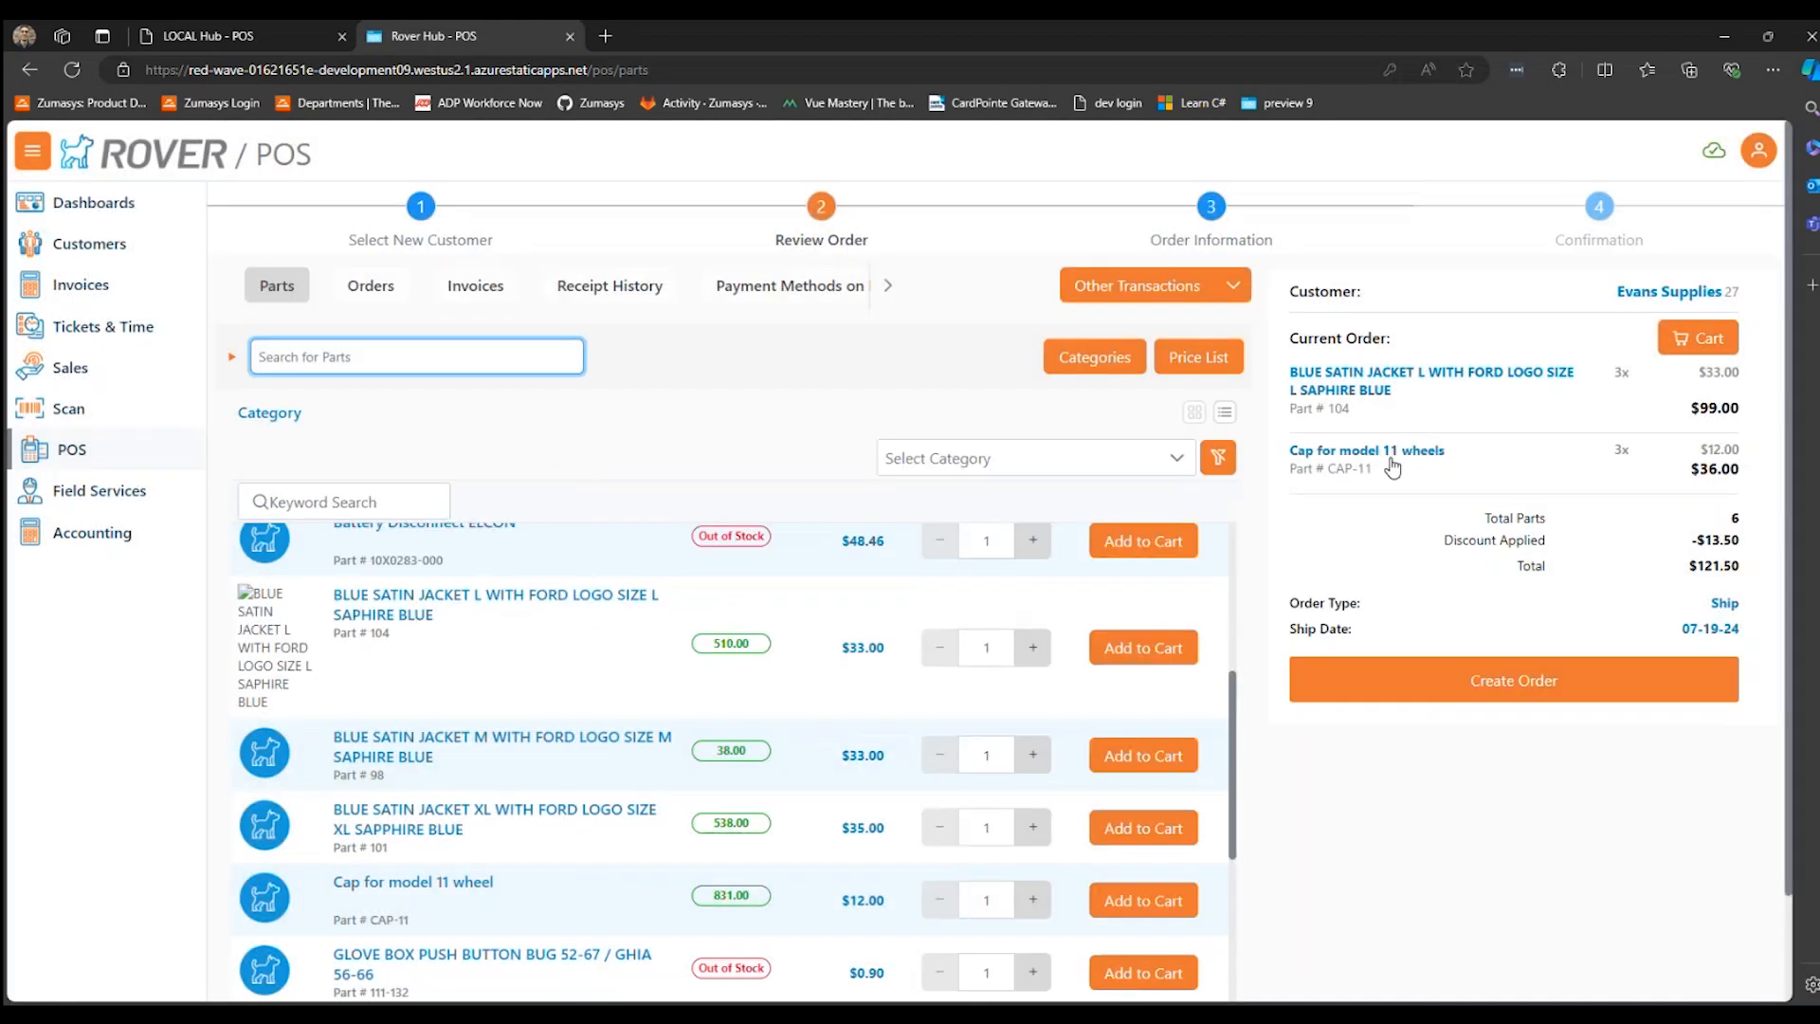
pyautogui.click(1390, 457)
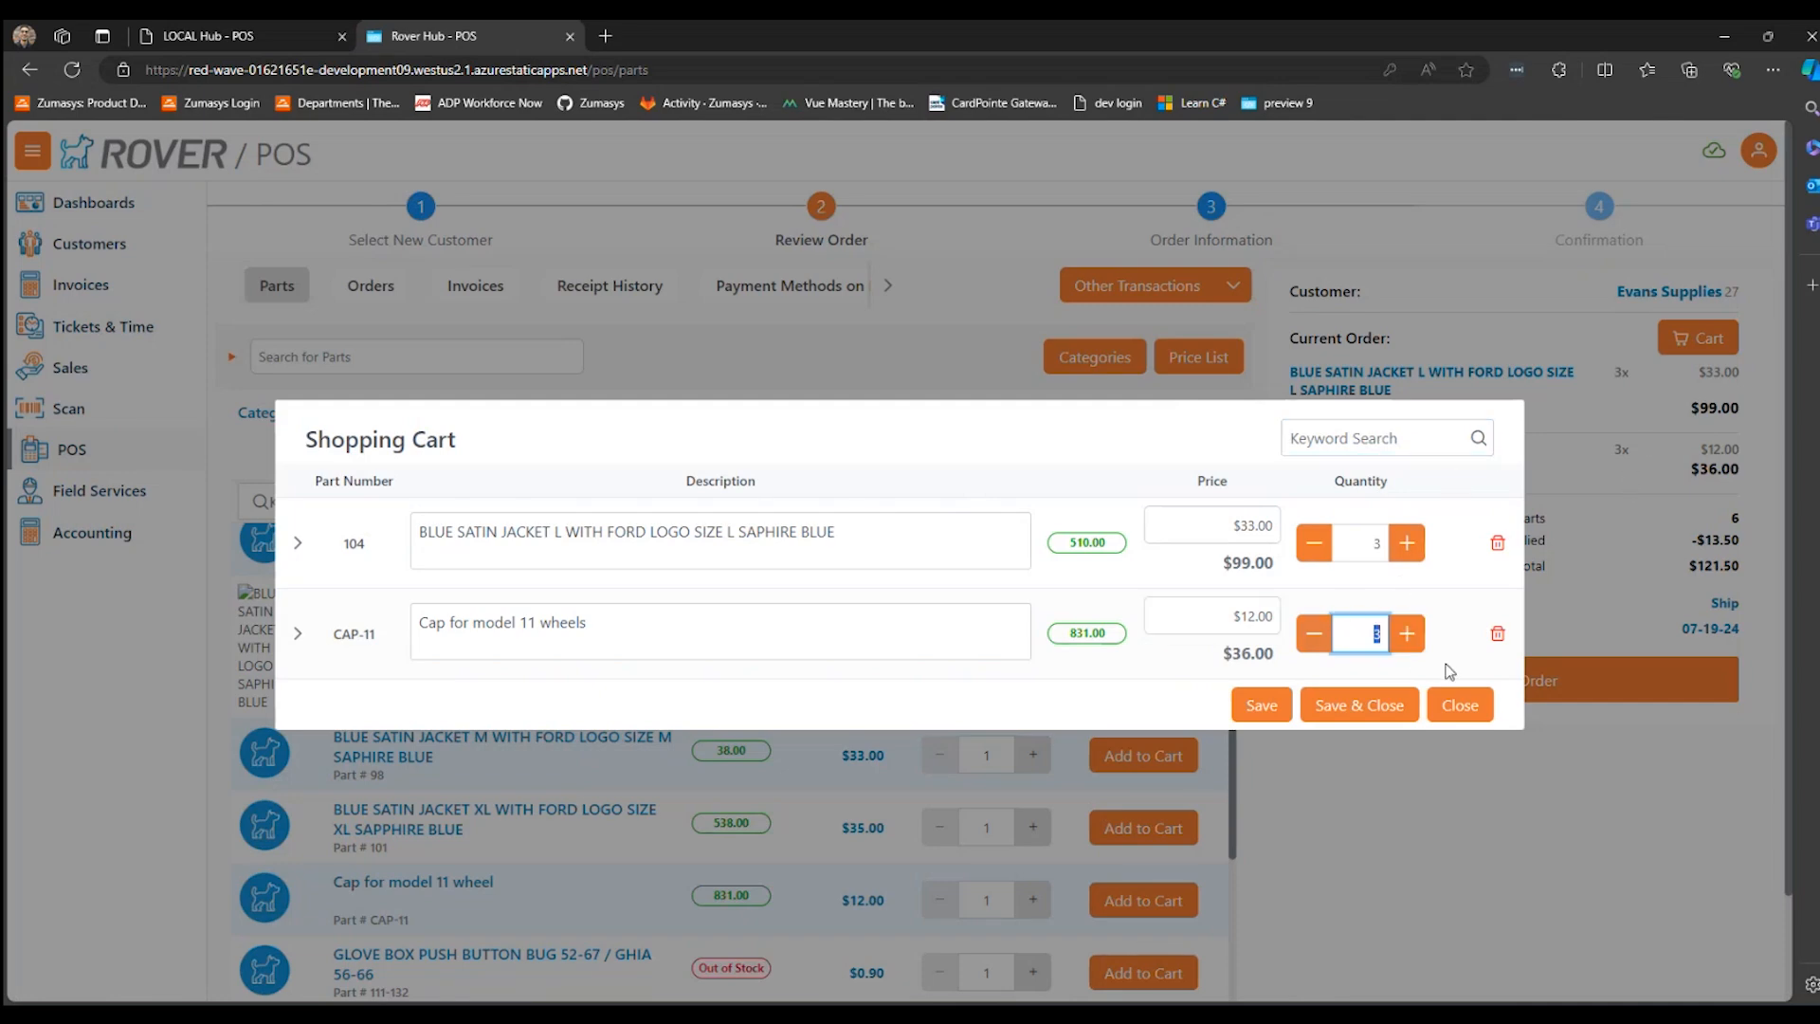
pyautogui.click(1459, 704)
pyautogui.click(1460, 384)
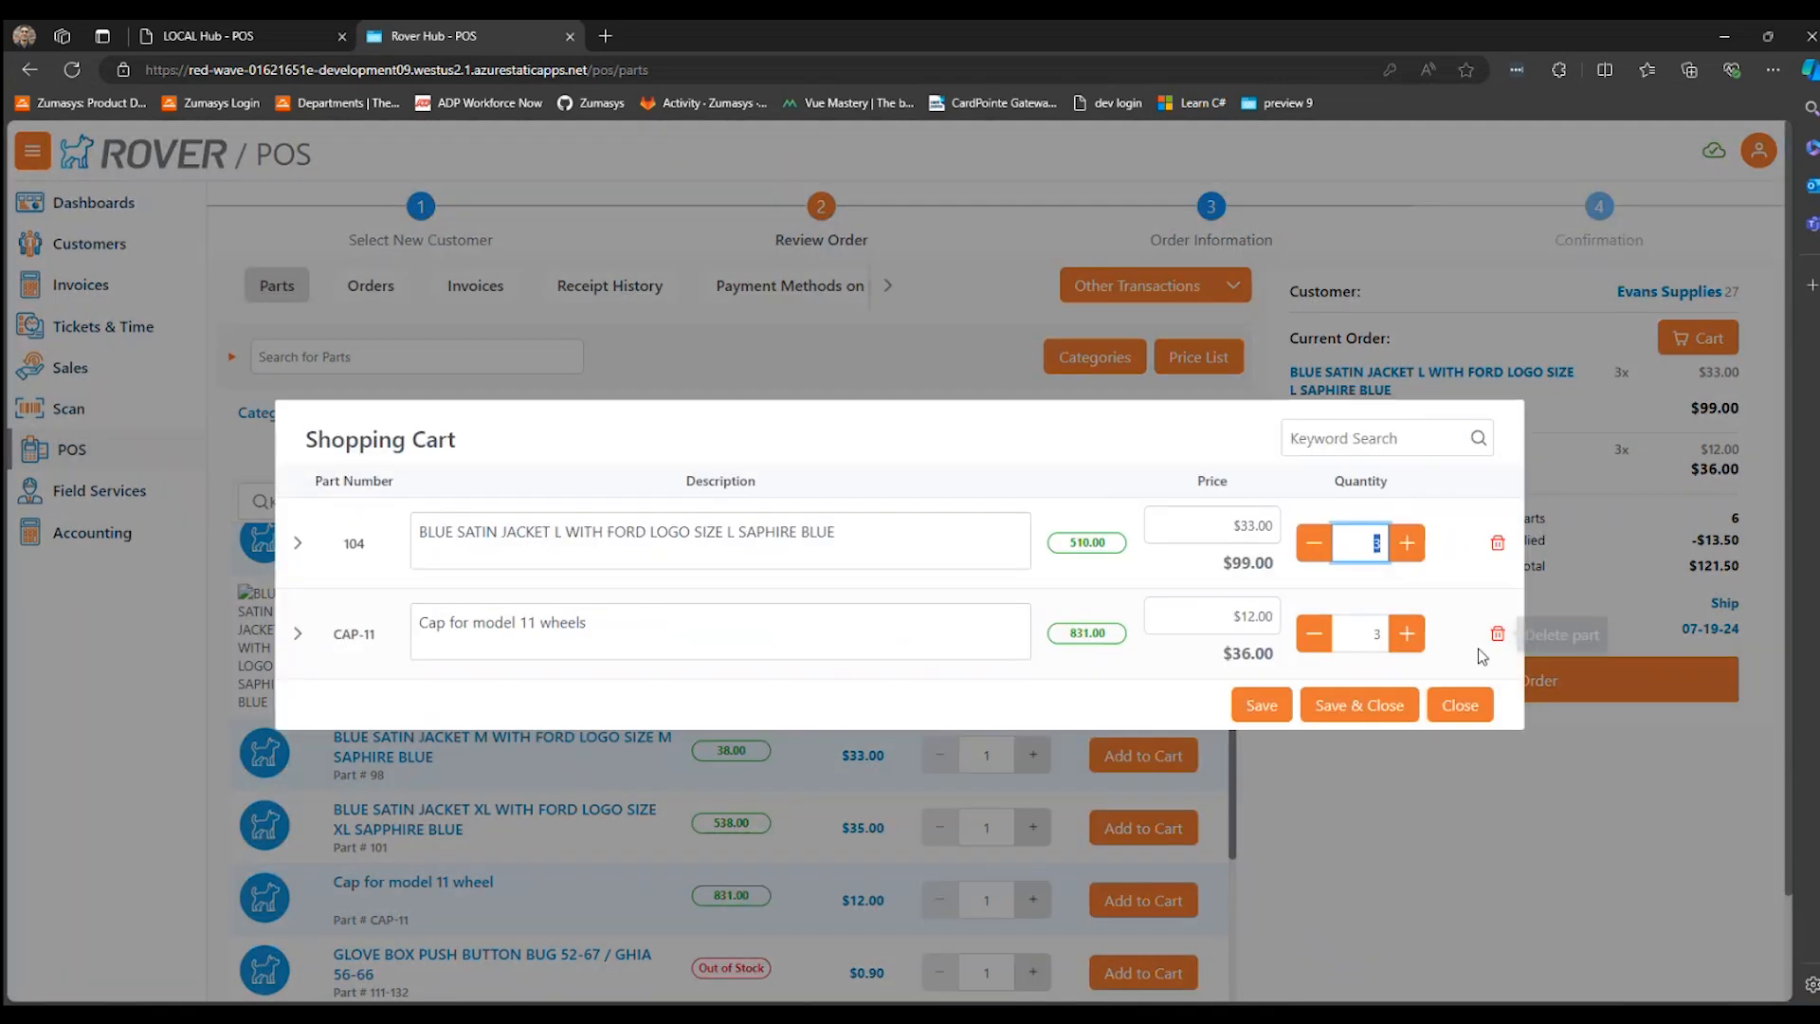
pyautogui.click(1459, 704)
# - Add one BLUE SATIN JACKET XL (part 101) and view the cart from that order line and from its general entry
pyautogui.click(1150, 732)
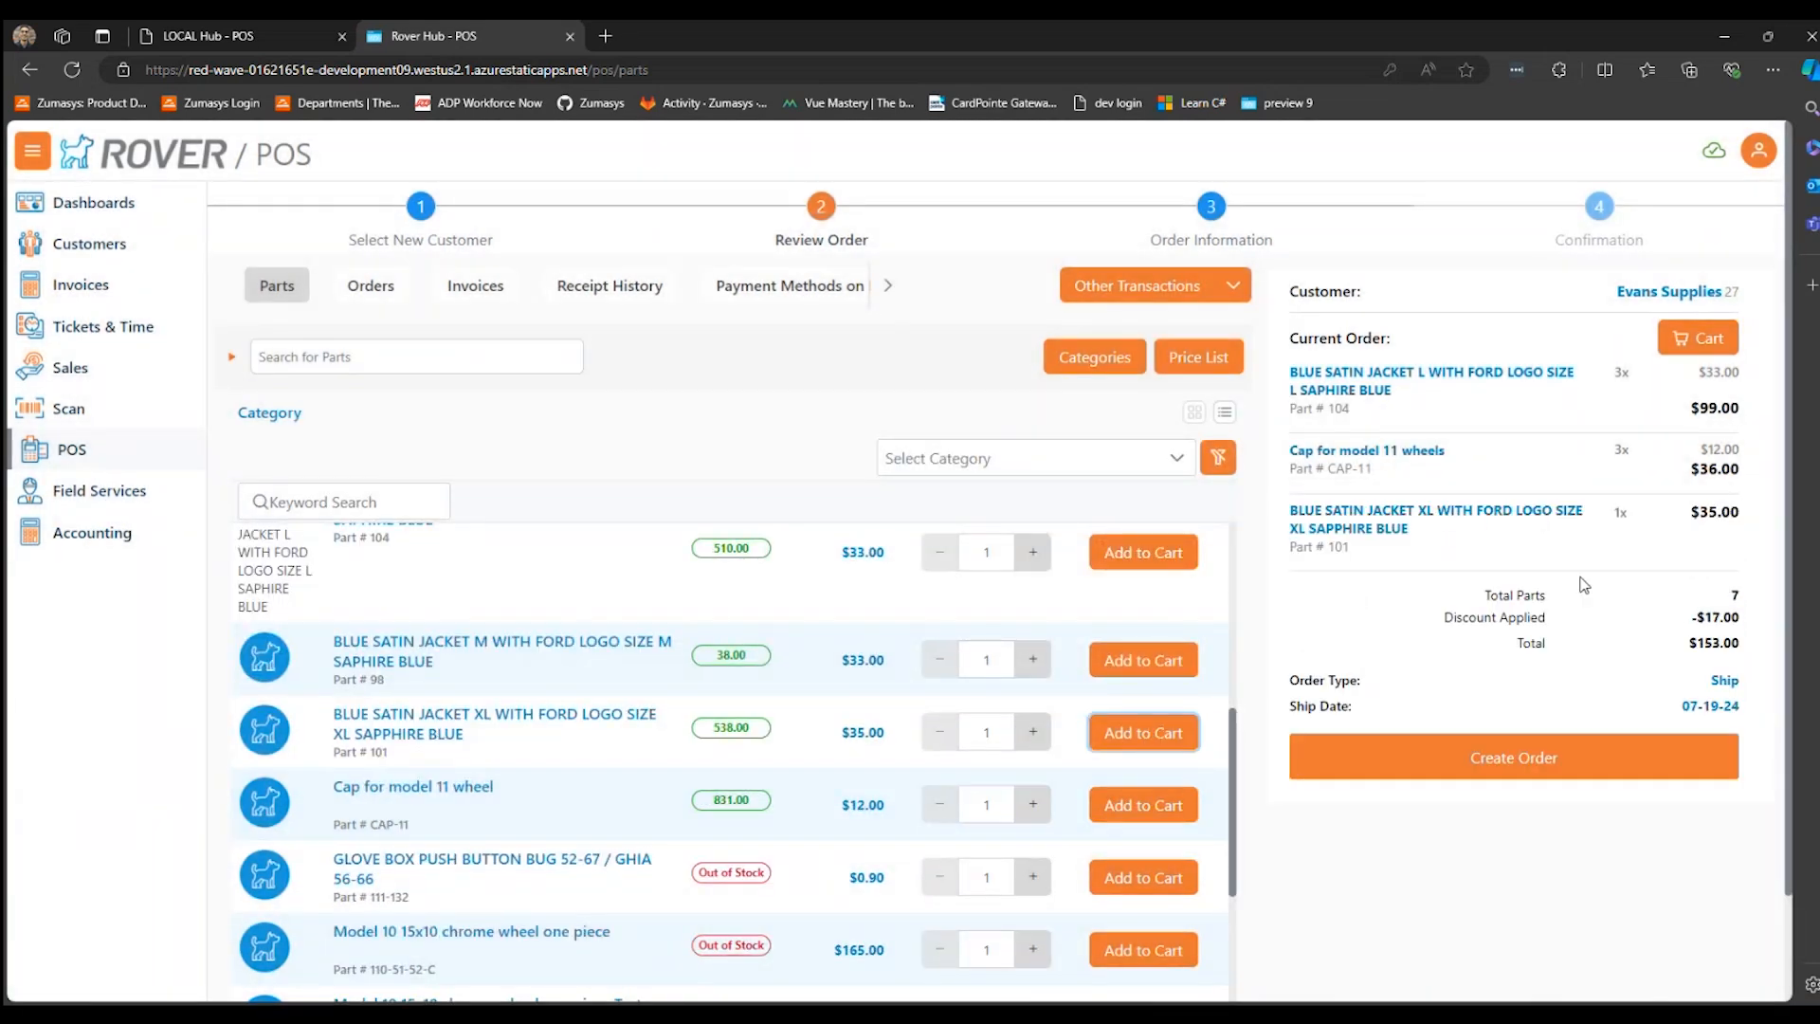
pyautogui.click(1665, 527)
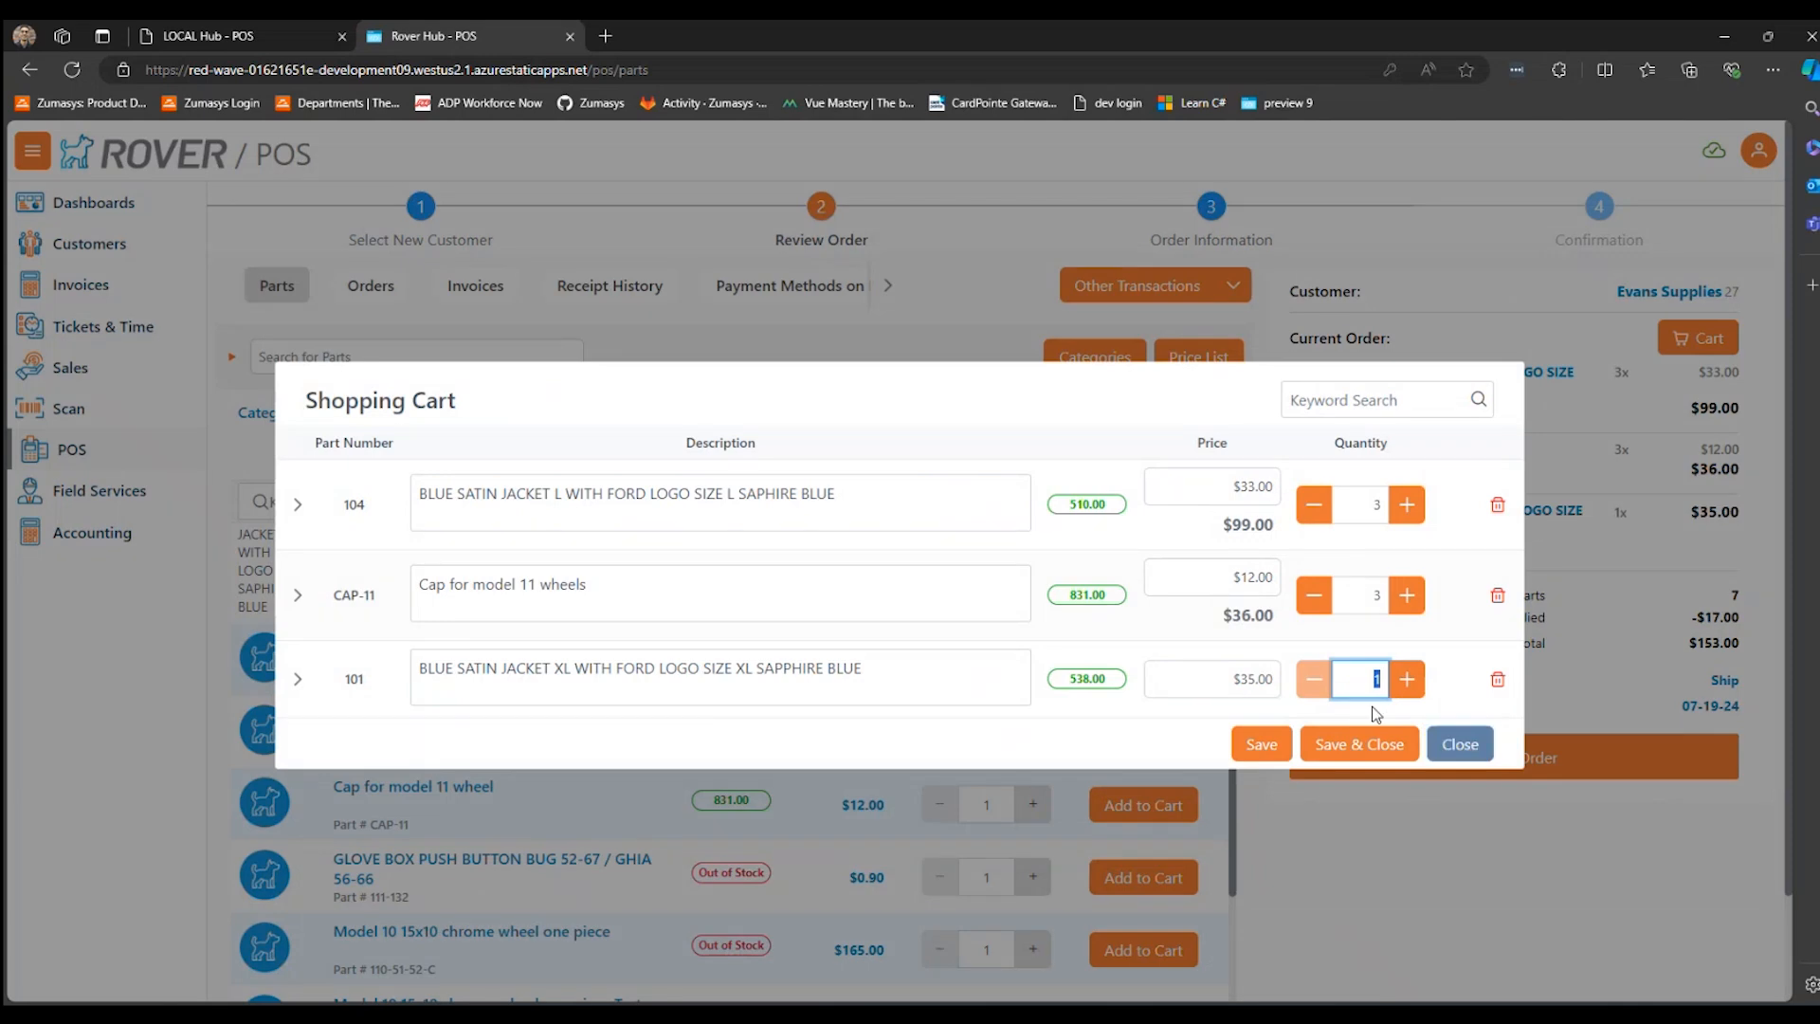
pyautogui.click(1459, 744)
pyautogui.click(1697, 339)
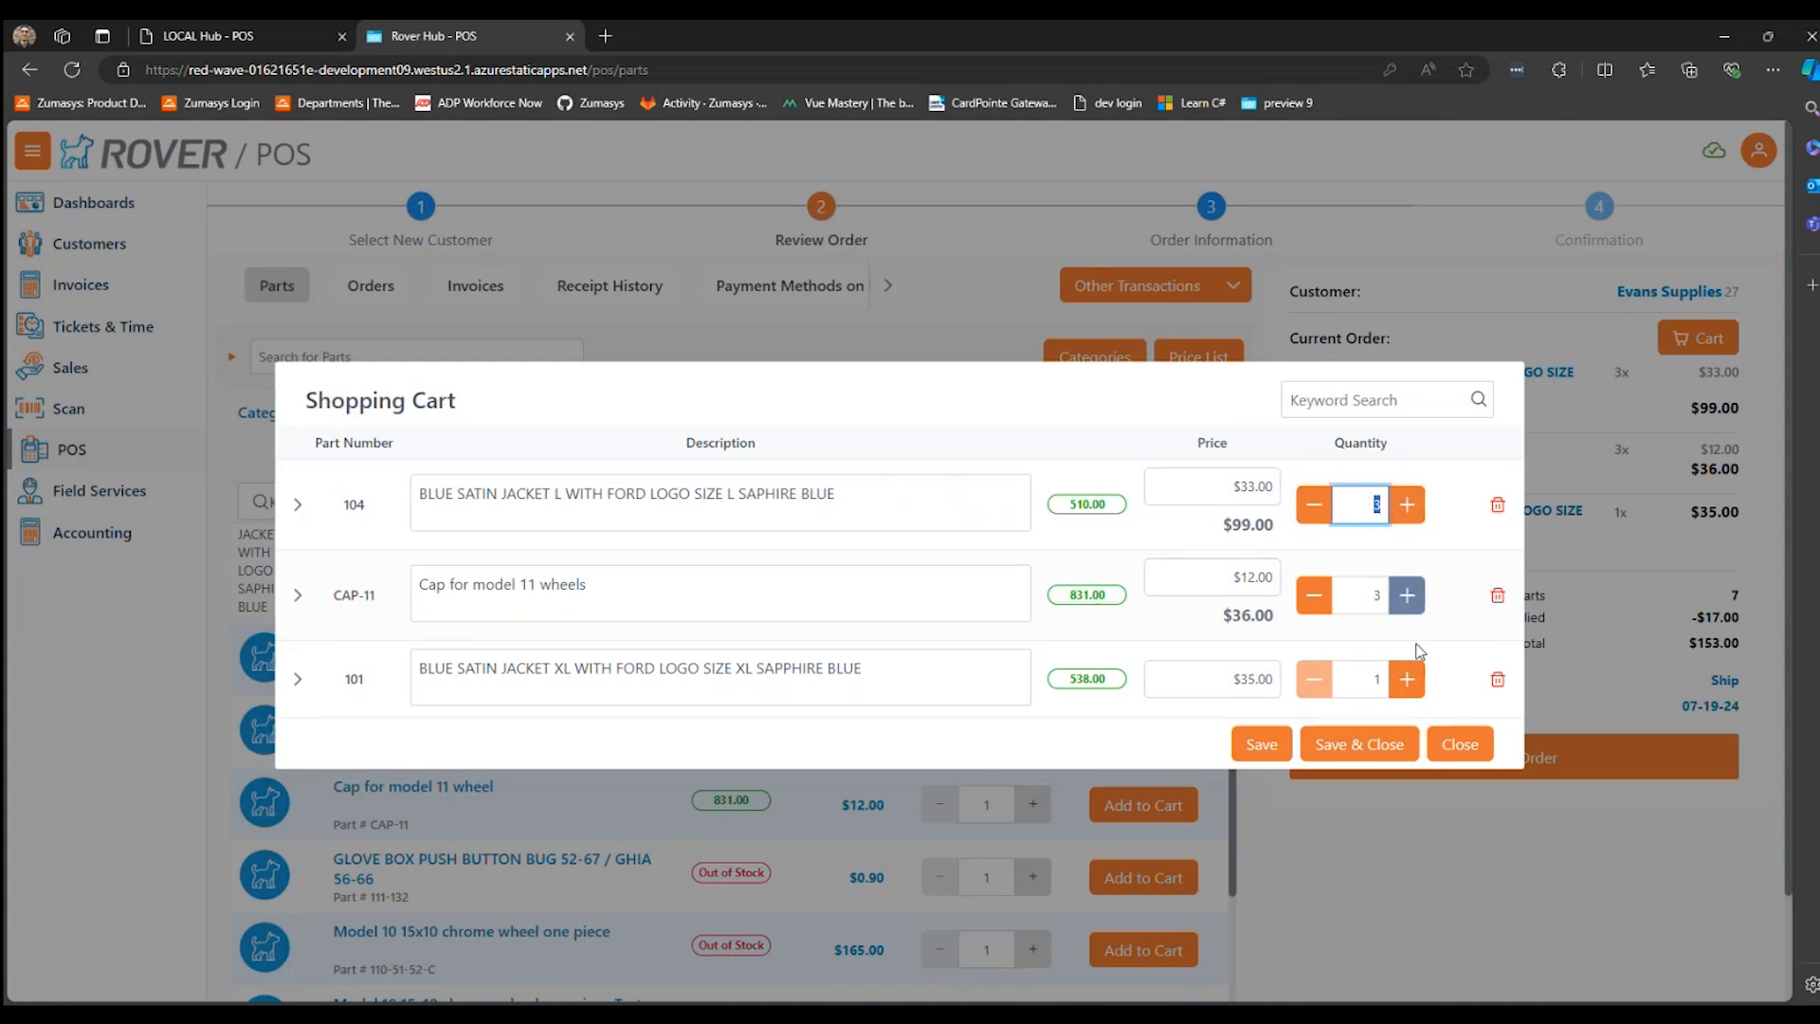
pyautogui.click(1460, 743)
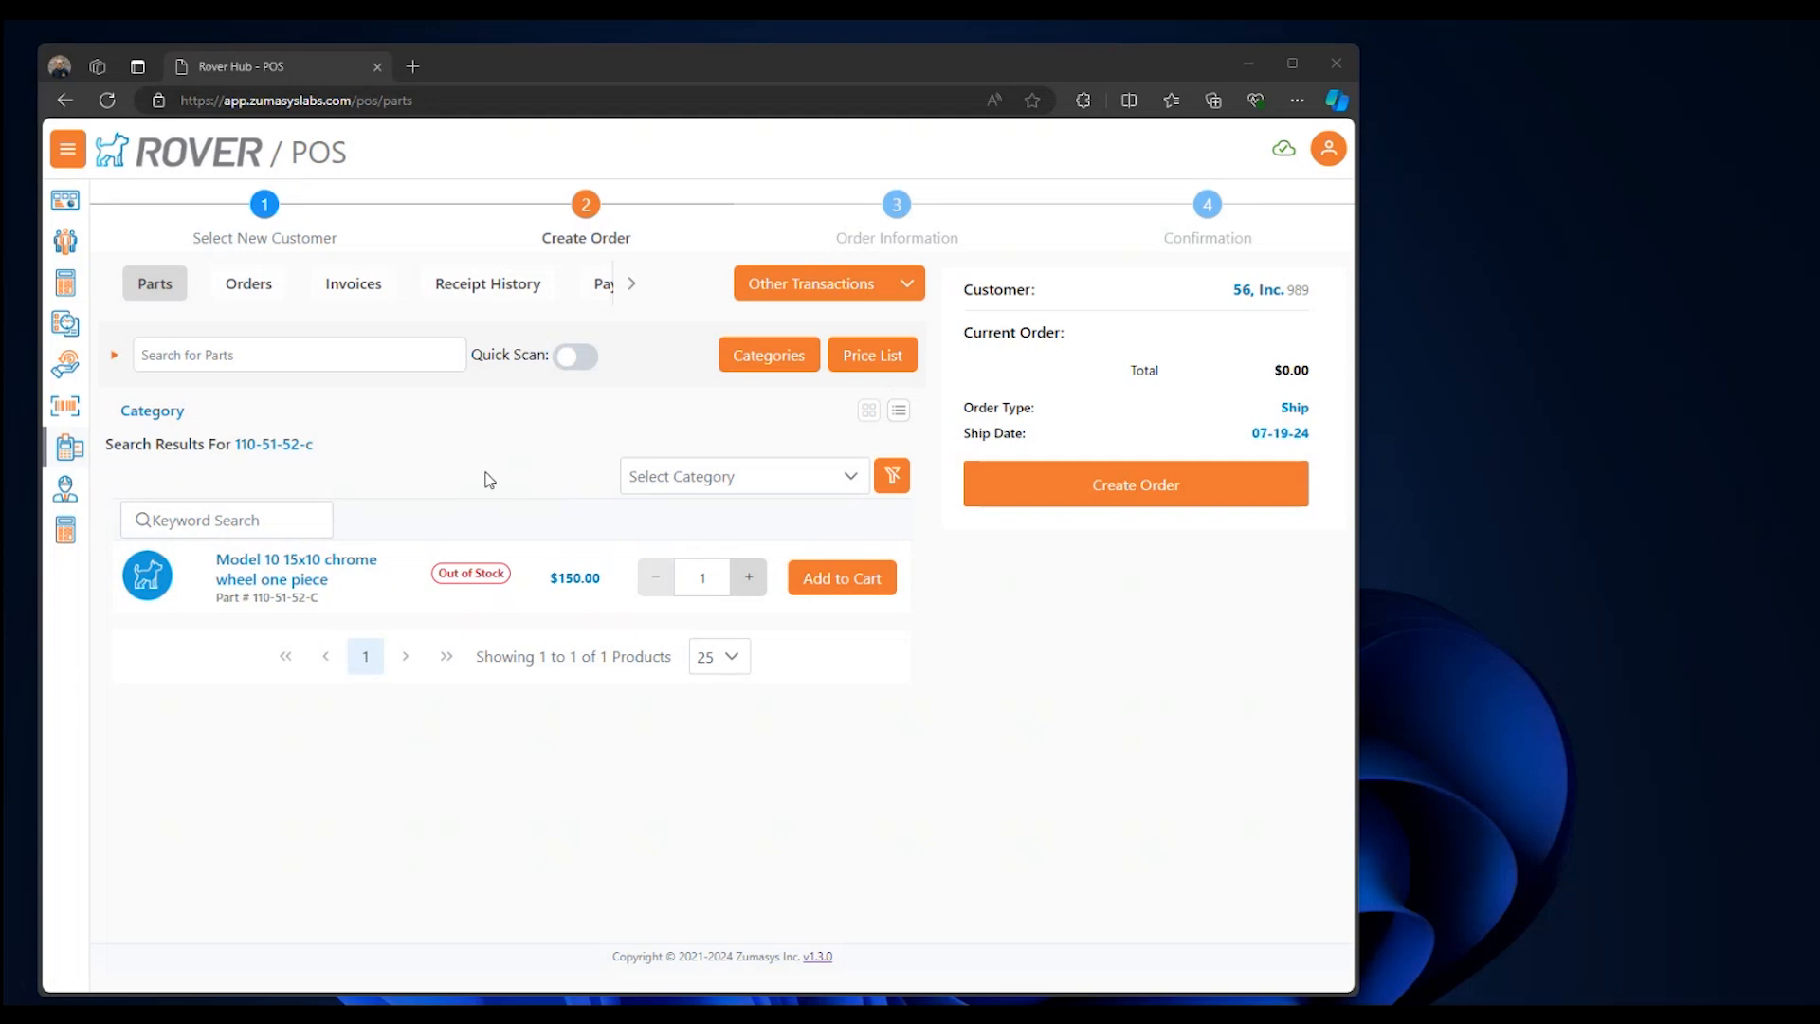
# - Examine the inventory status lookups of part 110-51-52-C, including SO PART and open POs, and close the status window
pyautogui.click(463, 573)
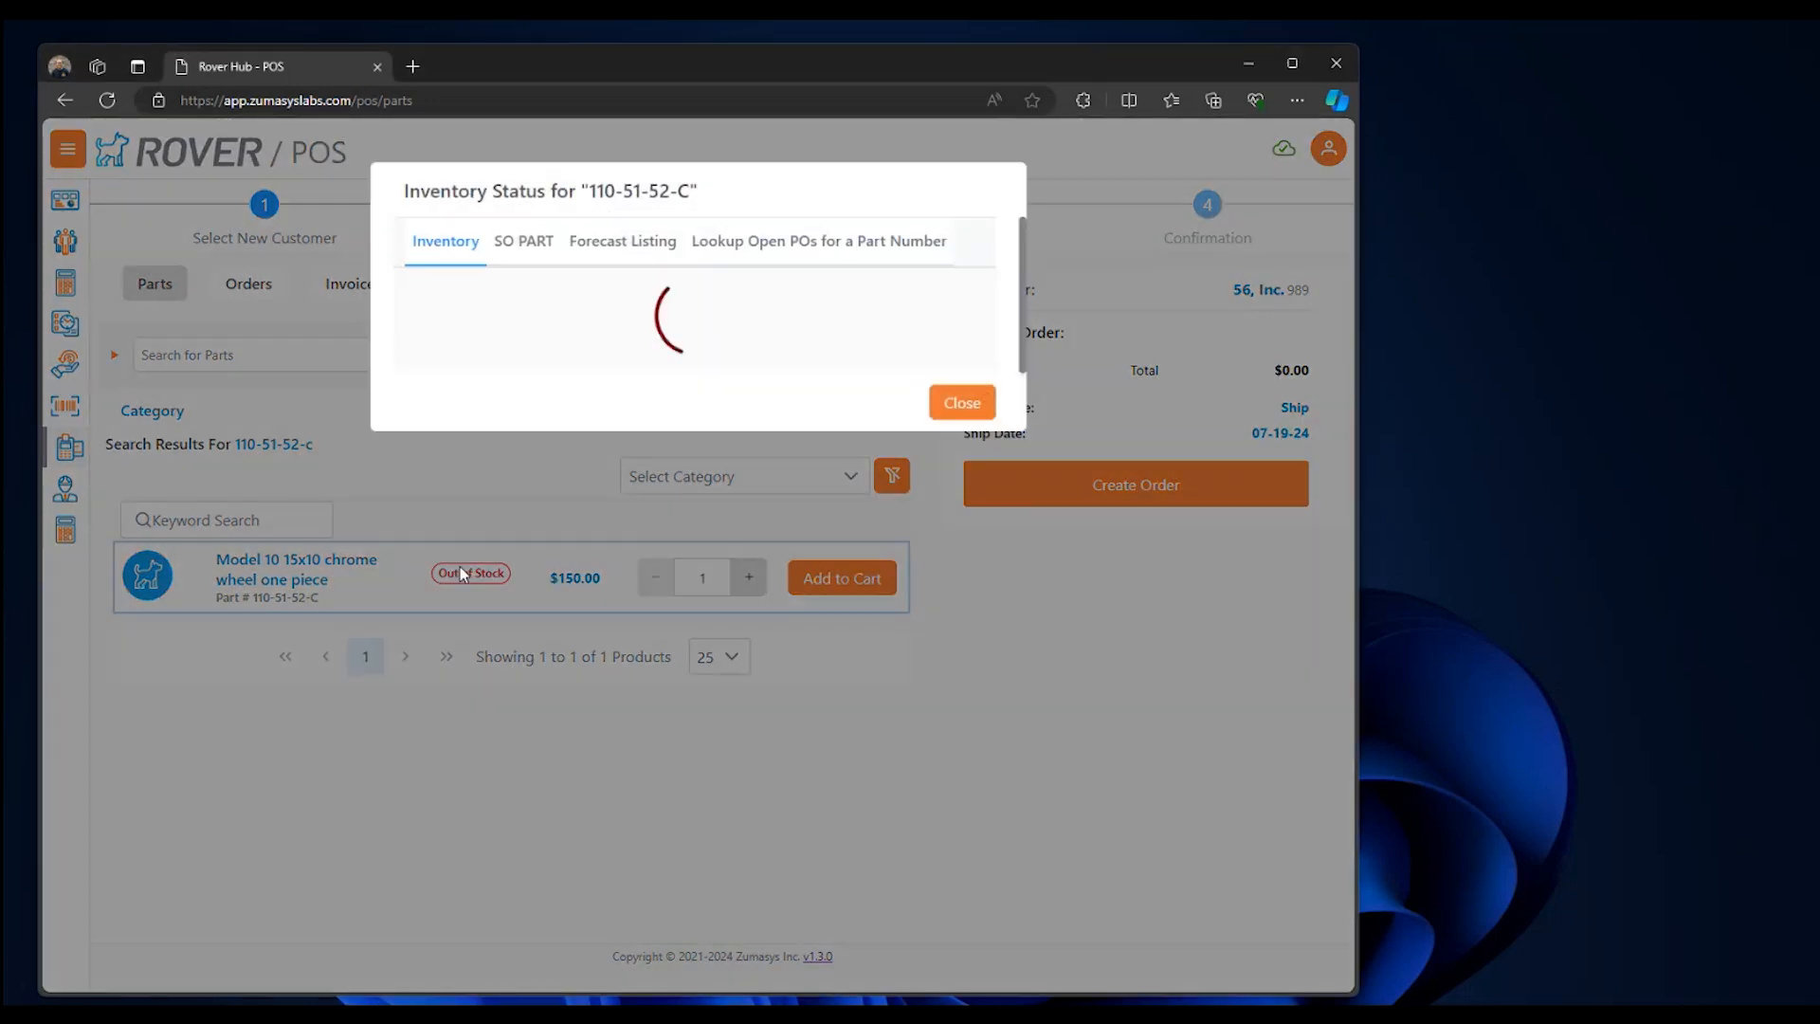
pyautogui.click(529, 244)
pyautogui.click(616, 244)
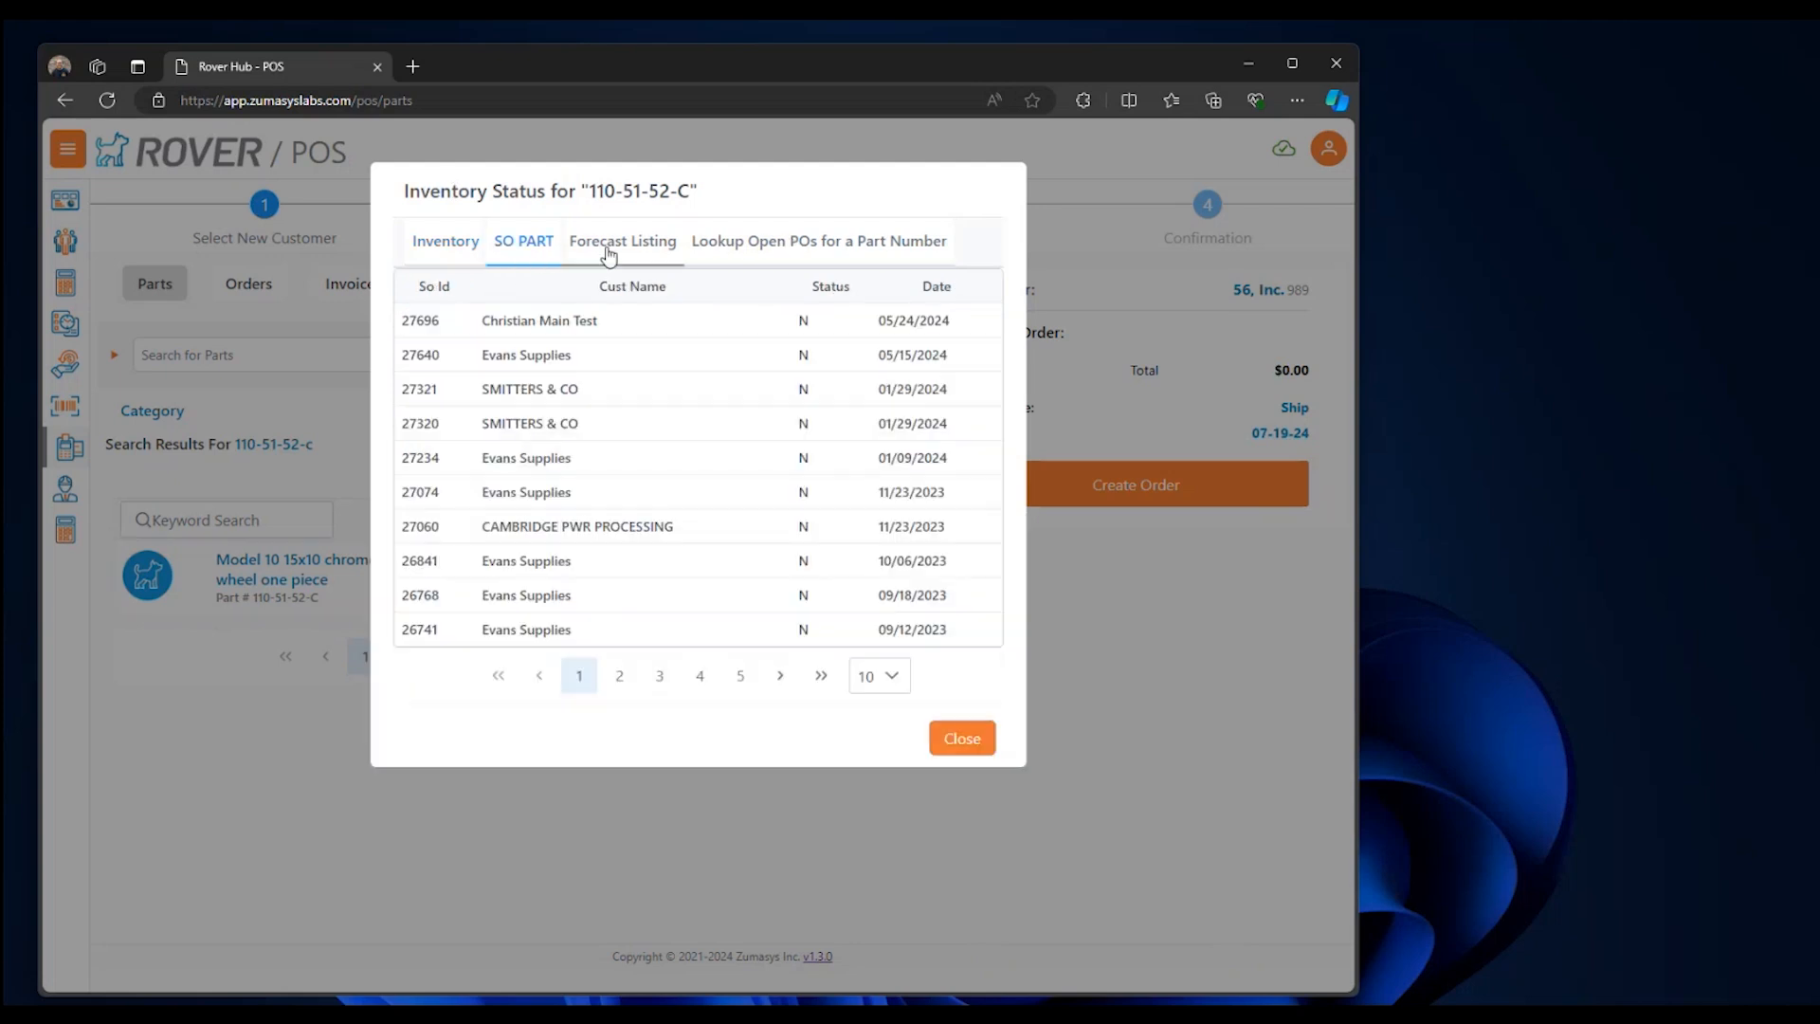
pyautogui.click(720, 253)
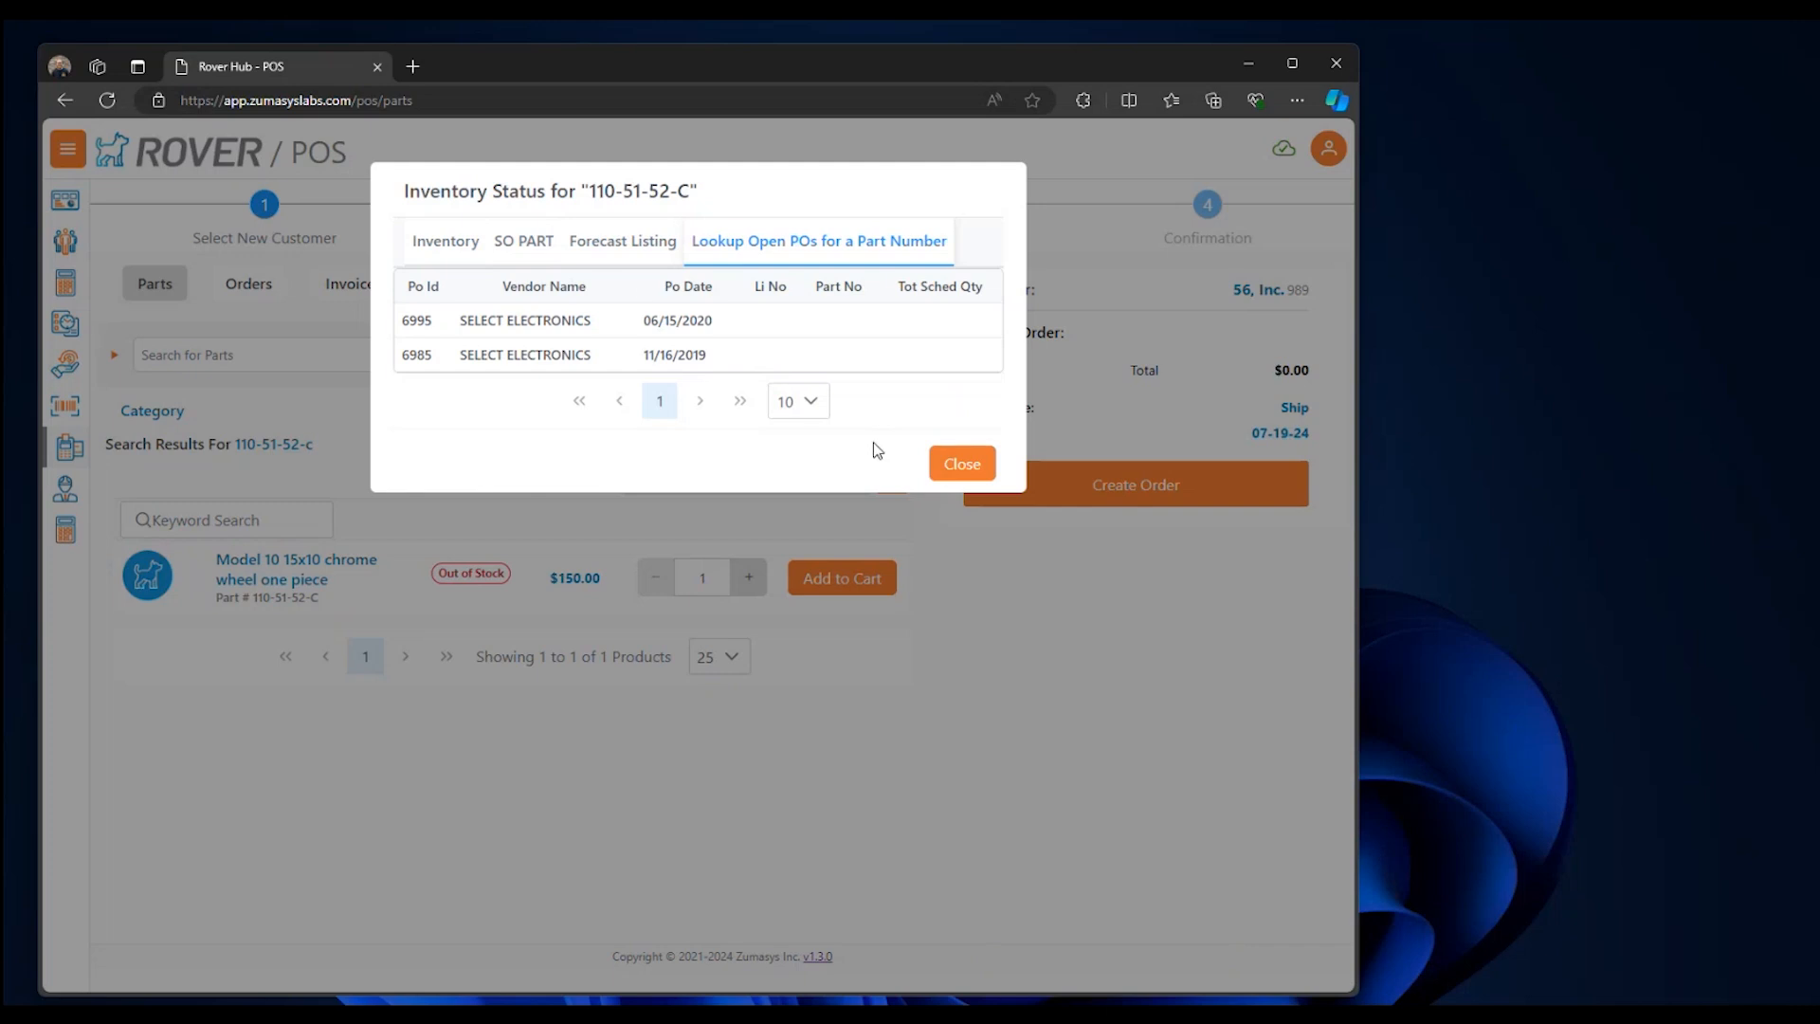
pyautogui.click(947, 465)
pyautogui.click(953, 466)
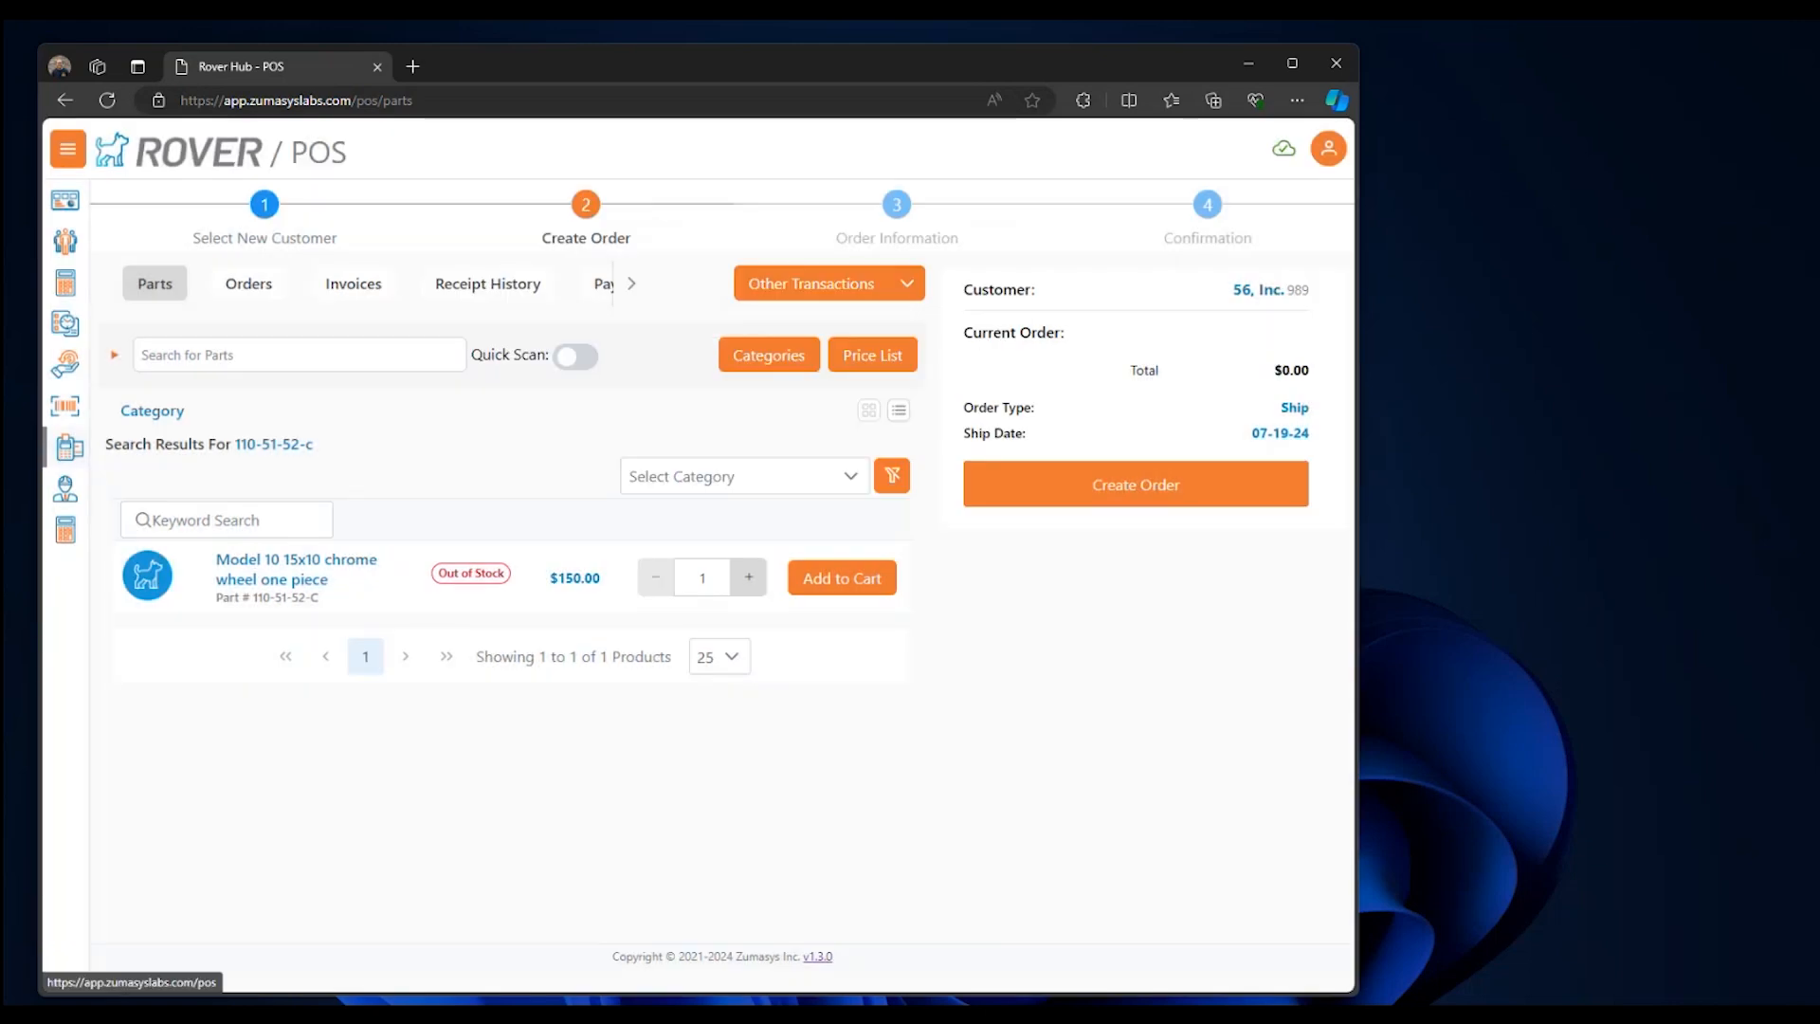
# - Switch to the MRK.CONTROL window, add RMA*PARTS.OPEN as a POS inventory display lookup, and save the record
pyautogui.moveTo(4, 140); pyautogui.dragTo(605, 354)
pyautogui.click(374, 524)
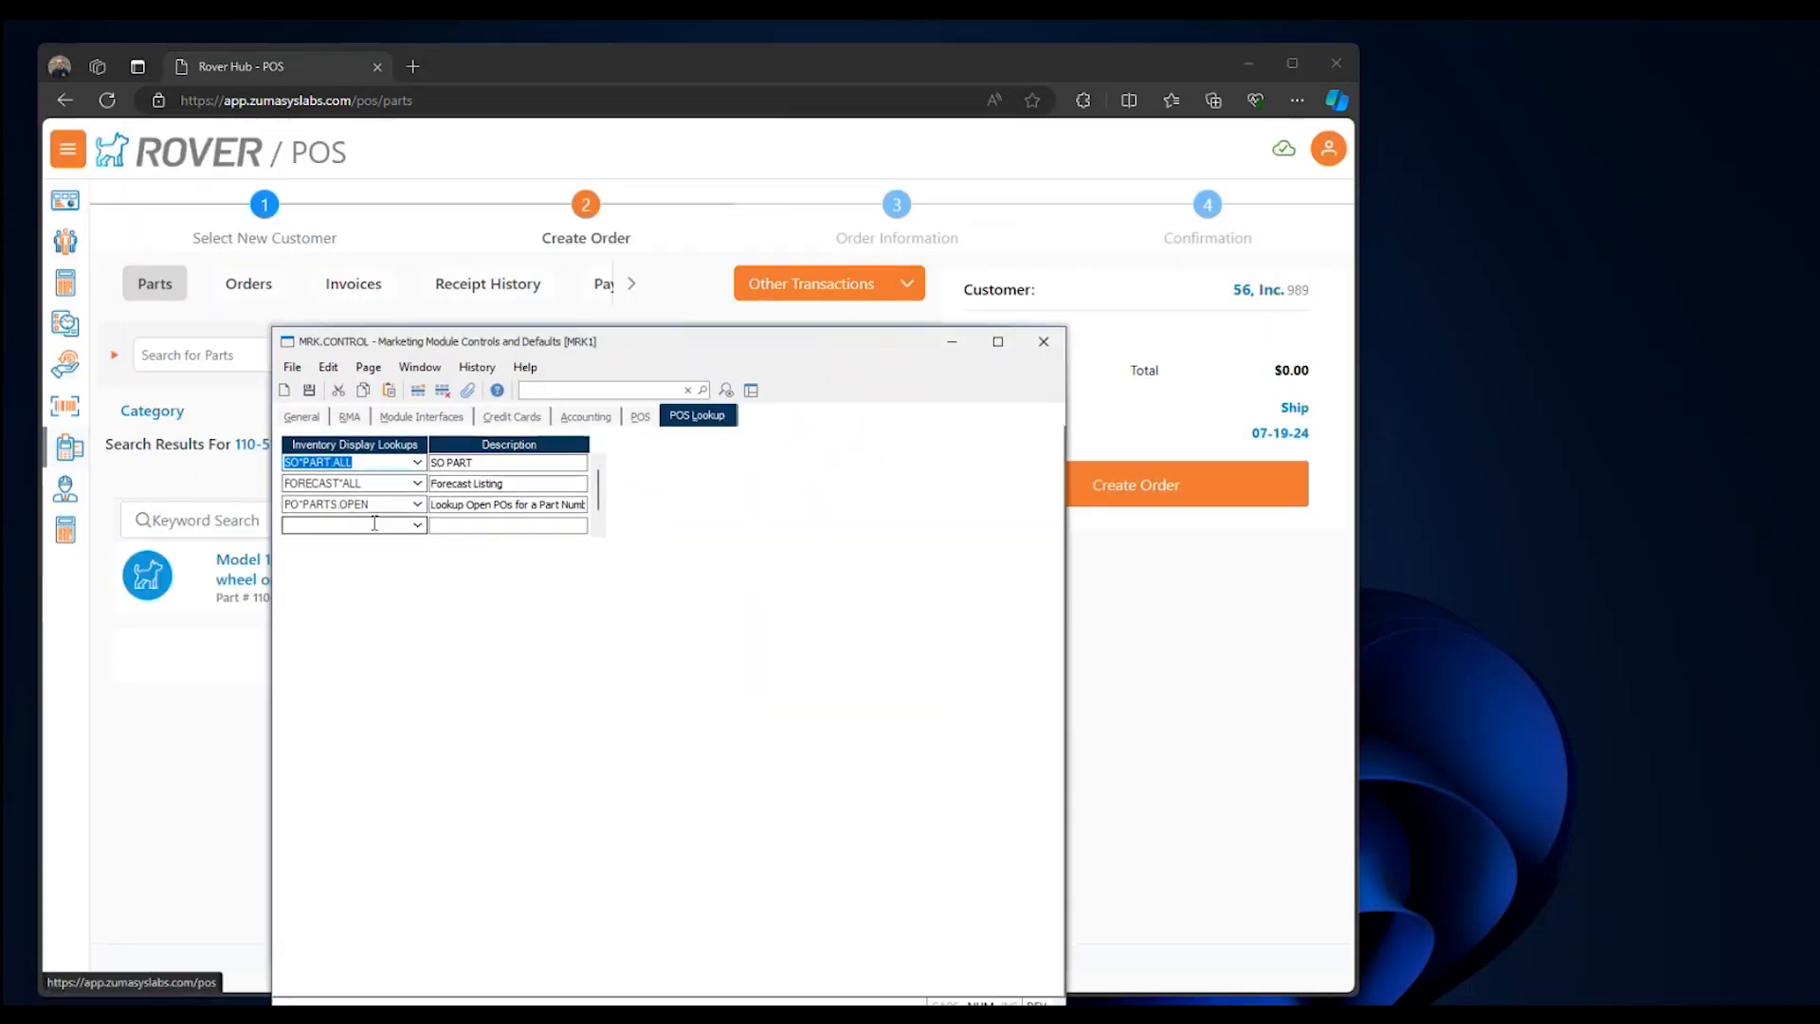
pyautogui.write('RMA*PARTS.OPEN')
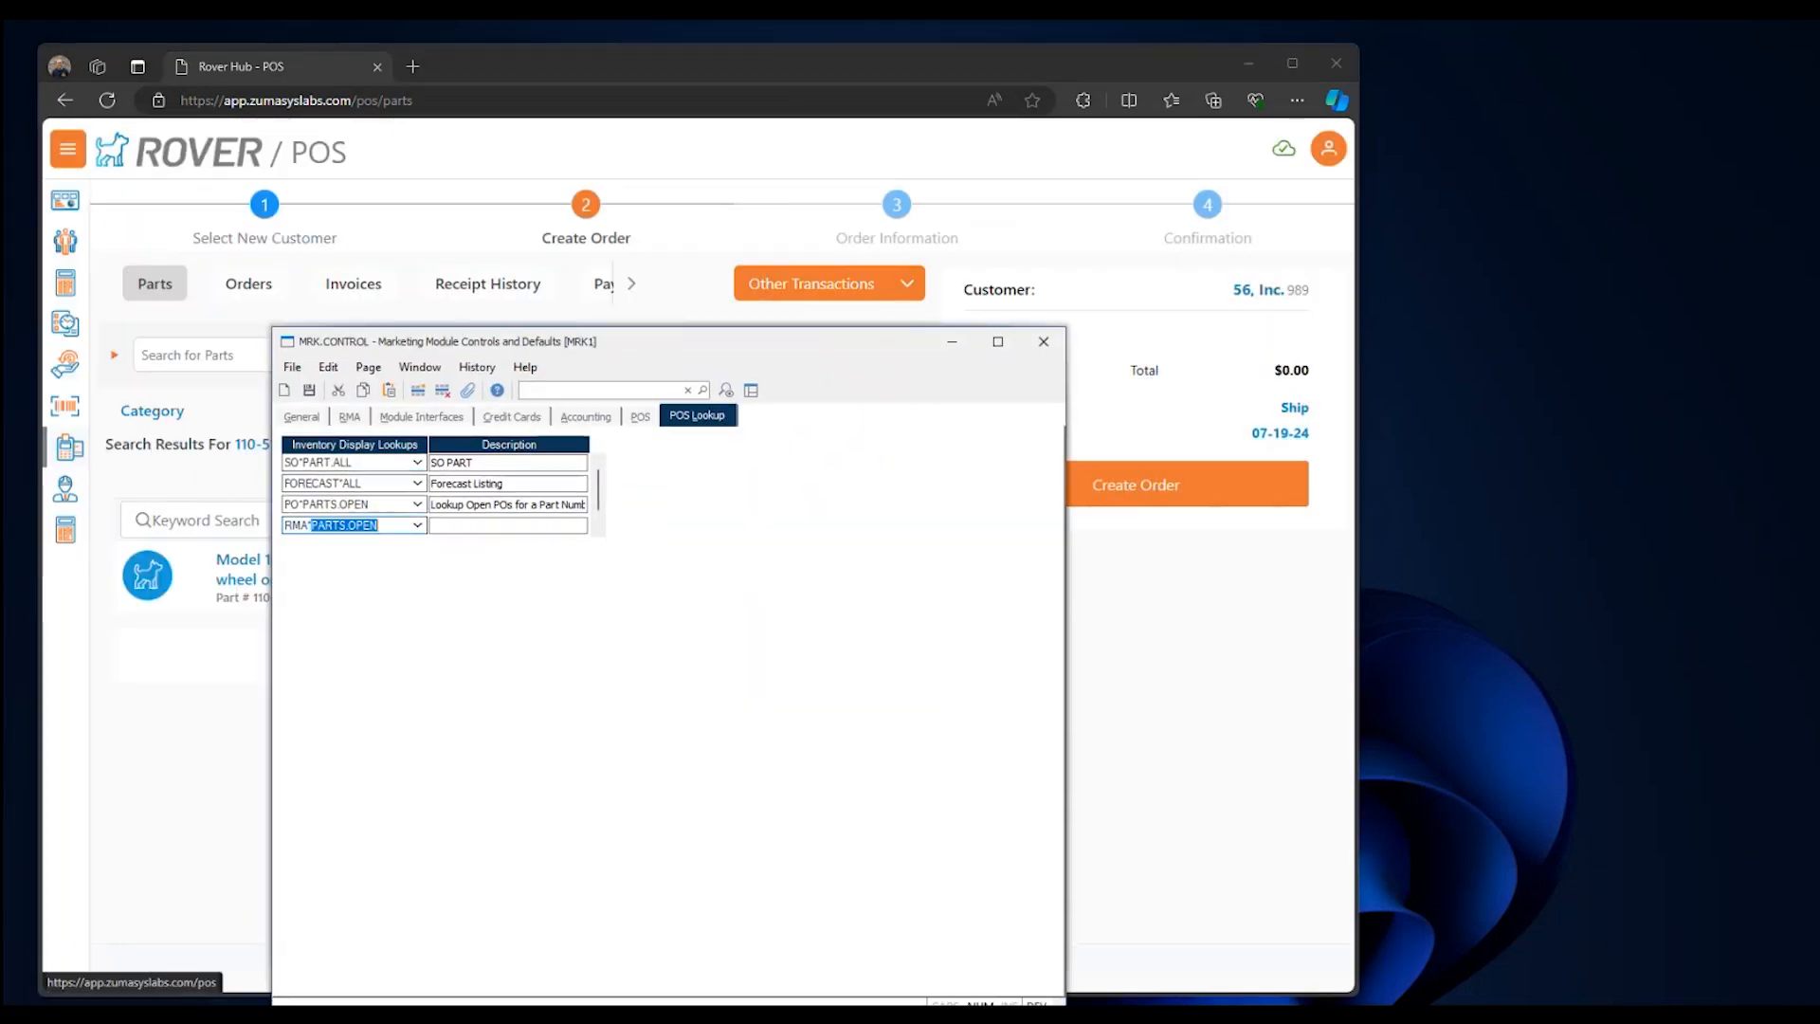
pyautogui.press('Return')
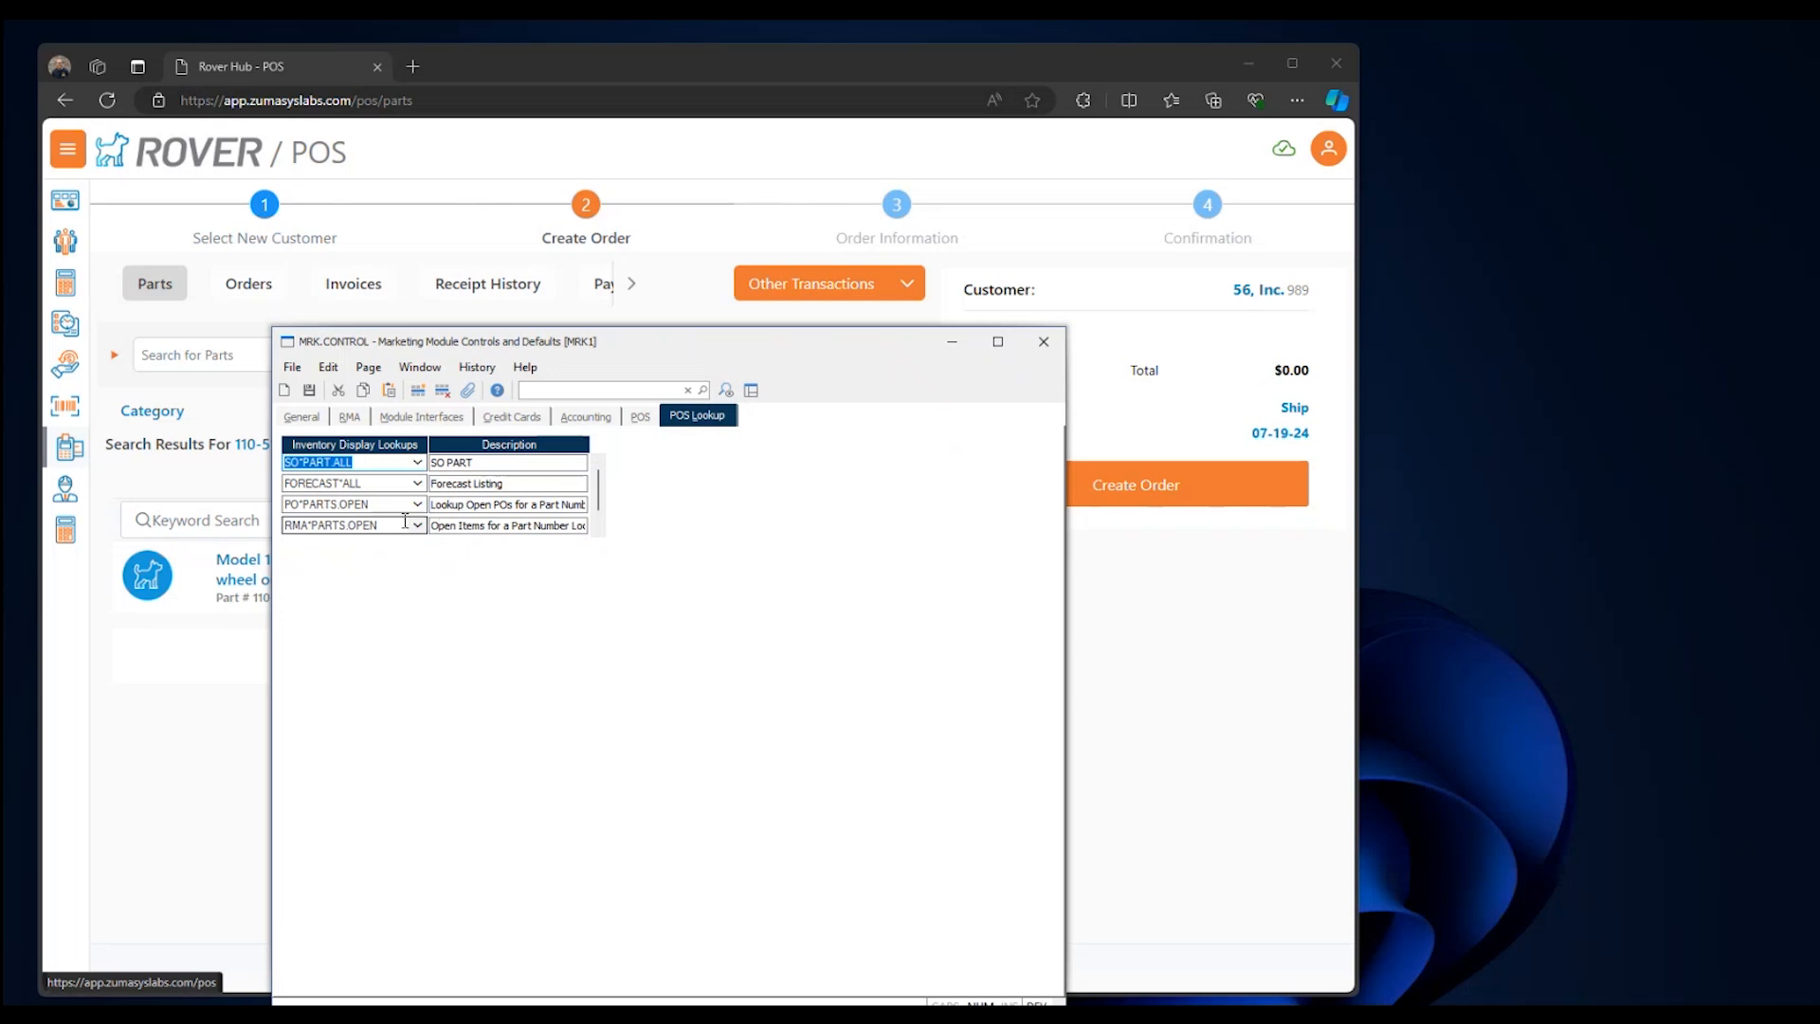
pyautogui.click(311, 391)
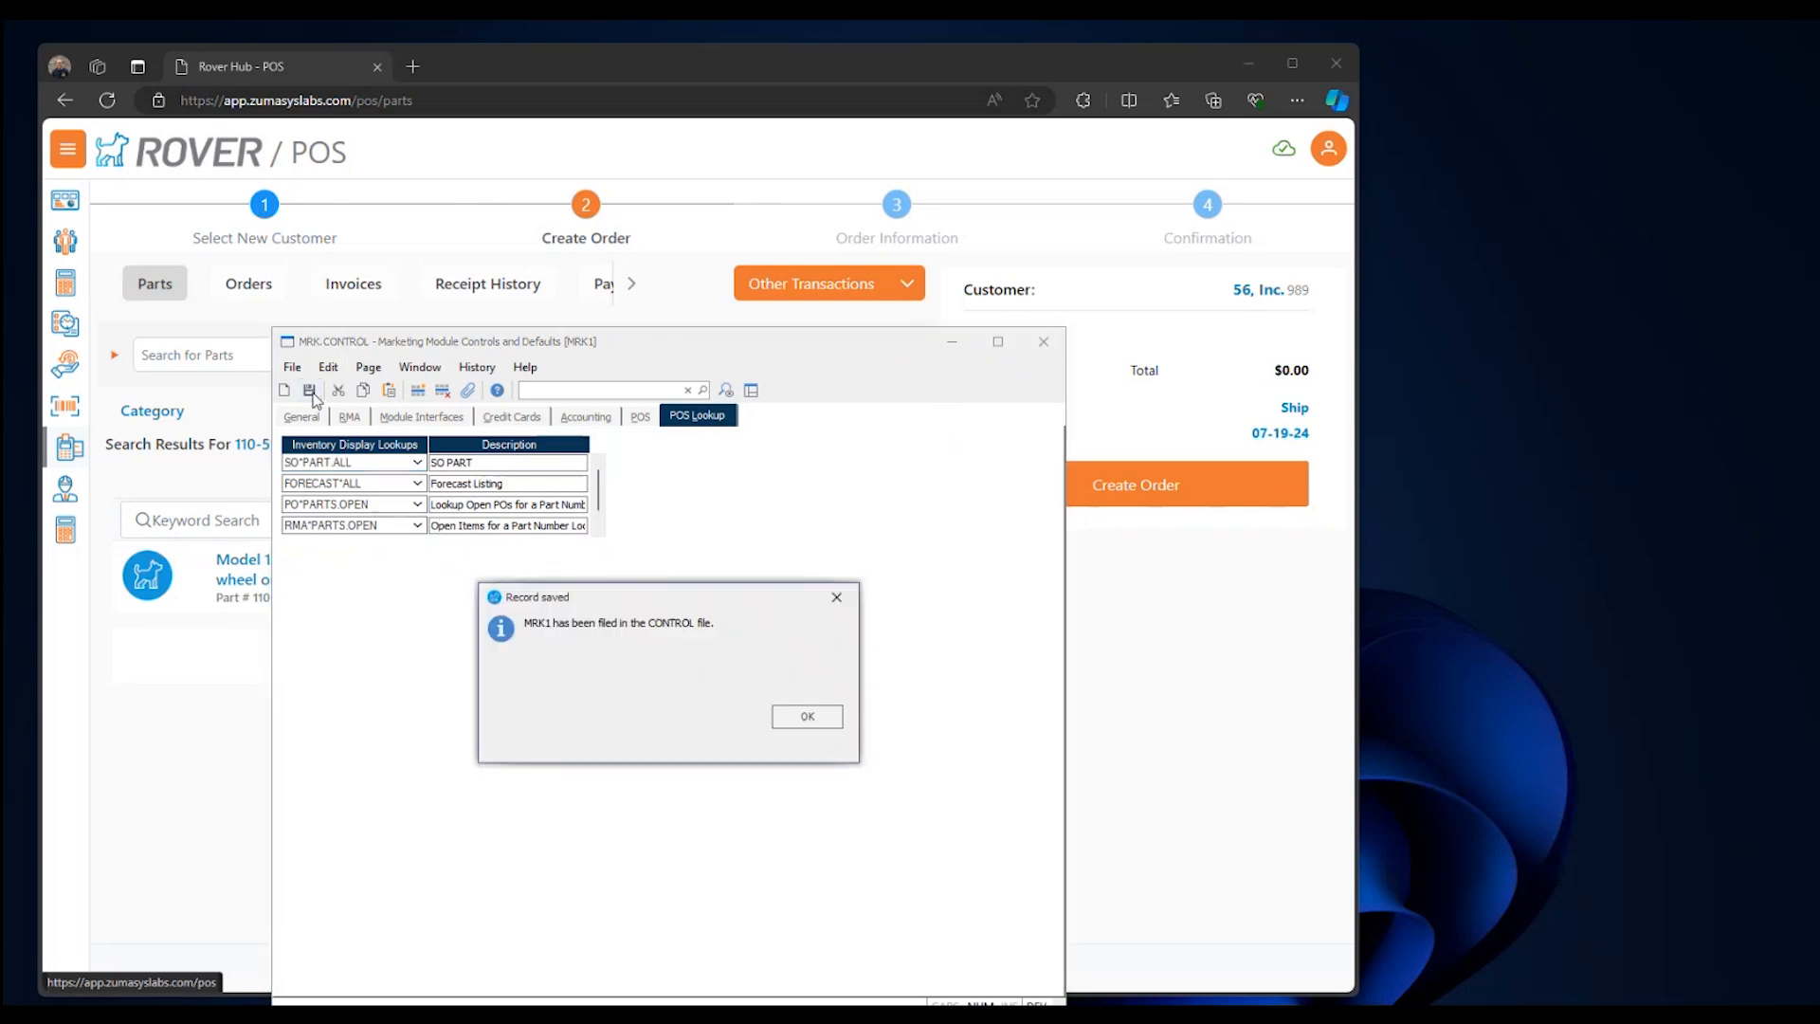
# - Switch from MRK.CONTROL back to Rover POS, log out, and log back in with the prefilled credentials
pyautogui.click(815, 715)
pyautogui.click(954, 355)
pyautogui.click(1328, 148)
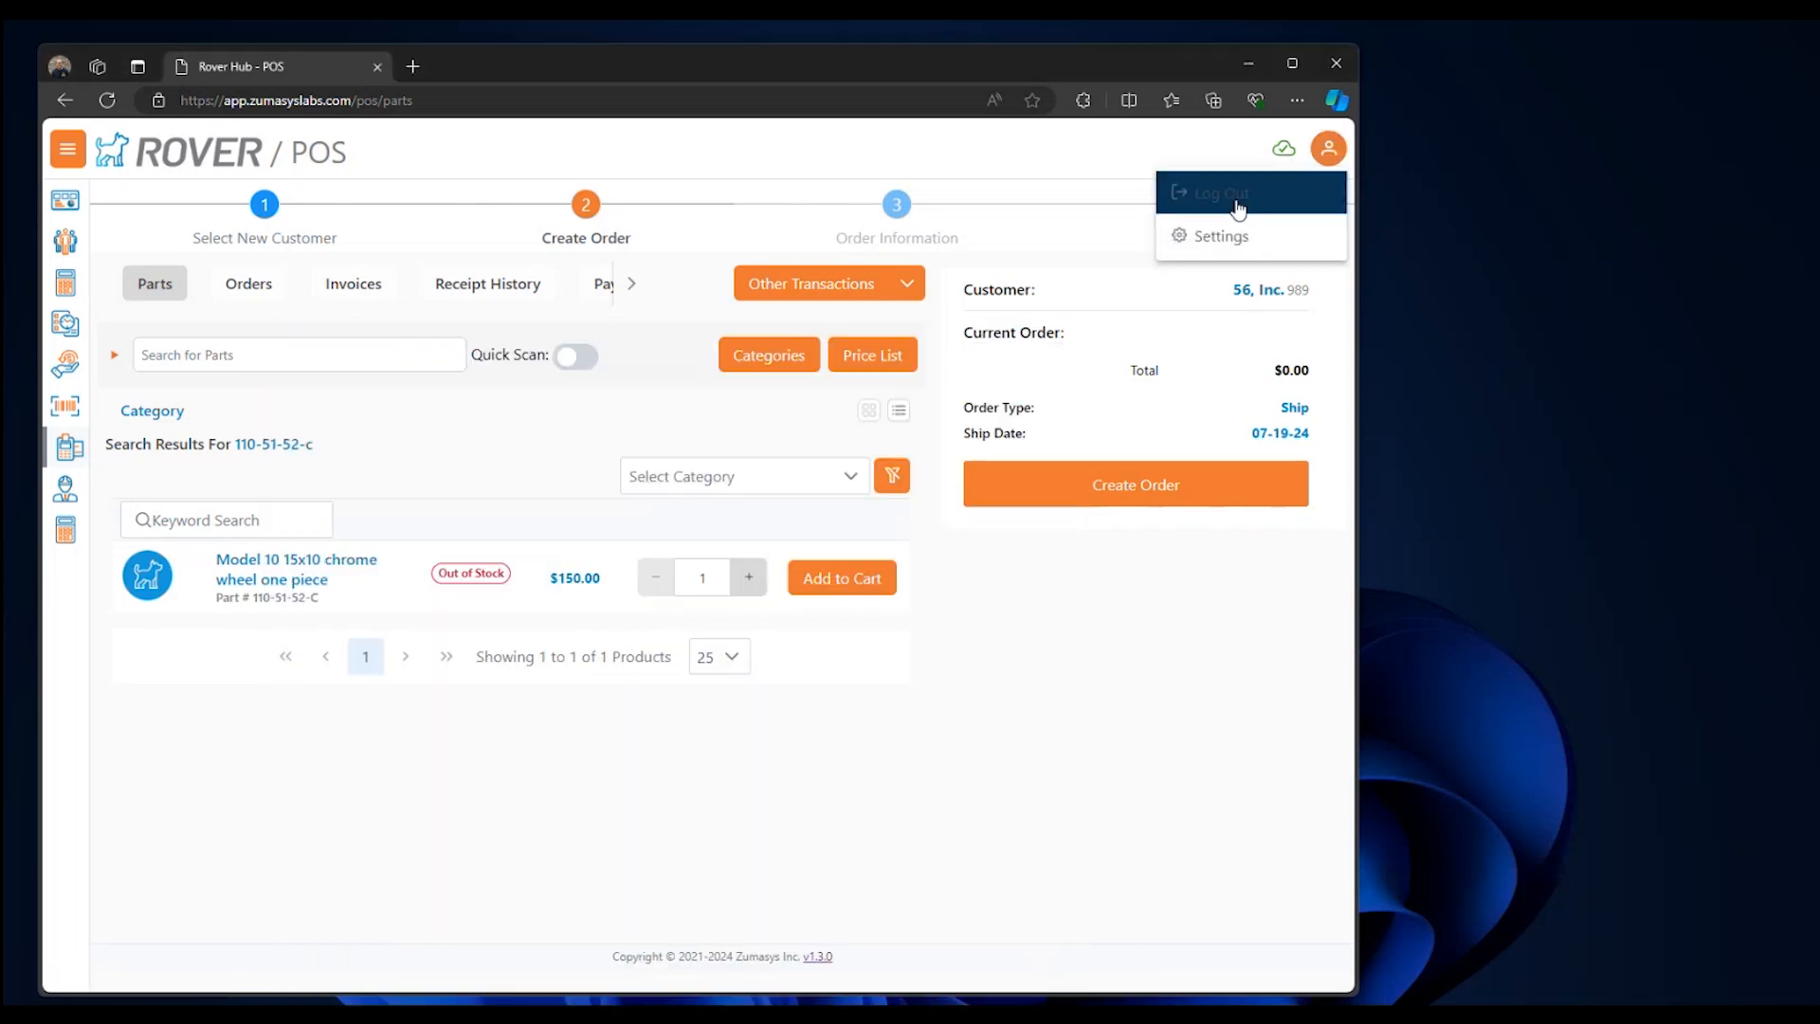
pyautogui.click(1236, 201)
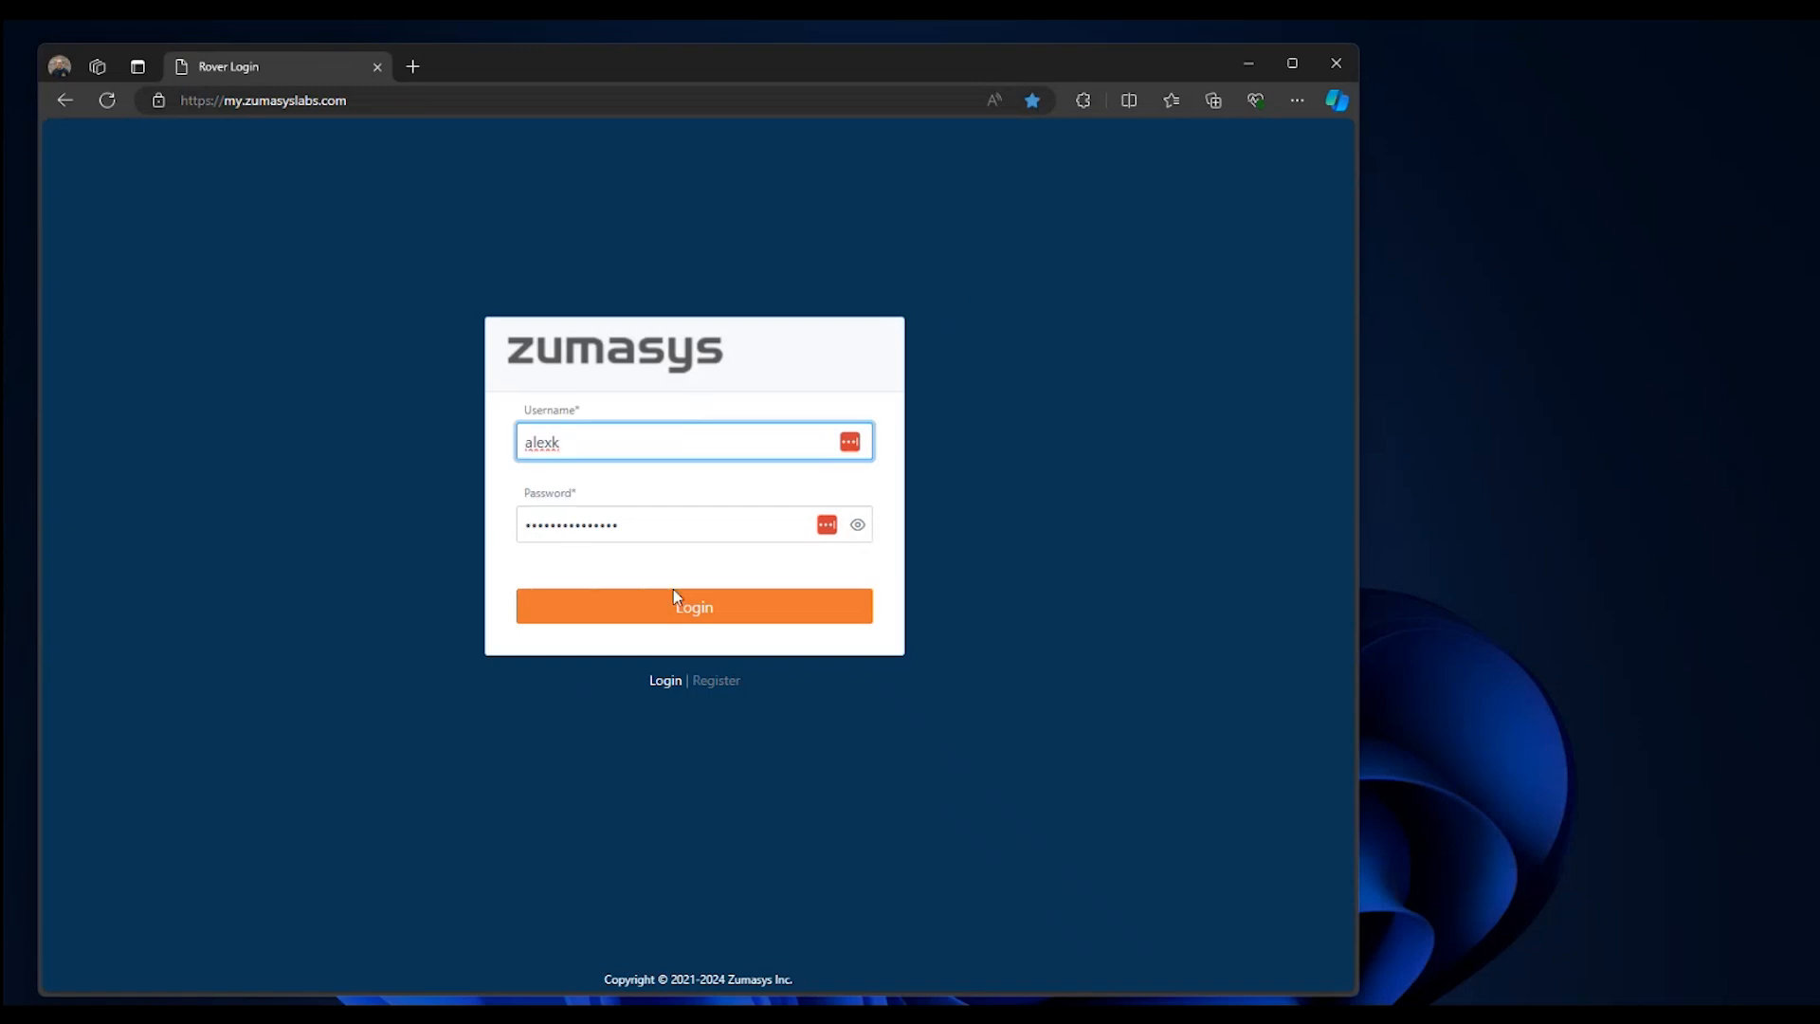
pyautogui.click(673, 597)
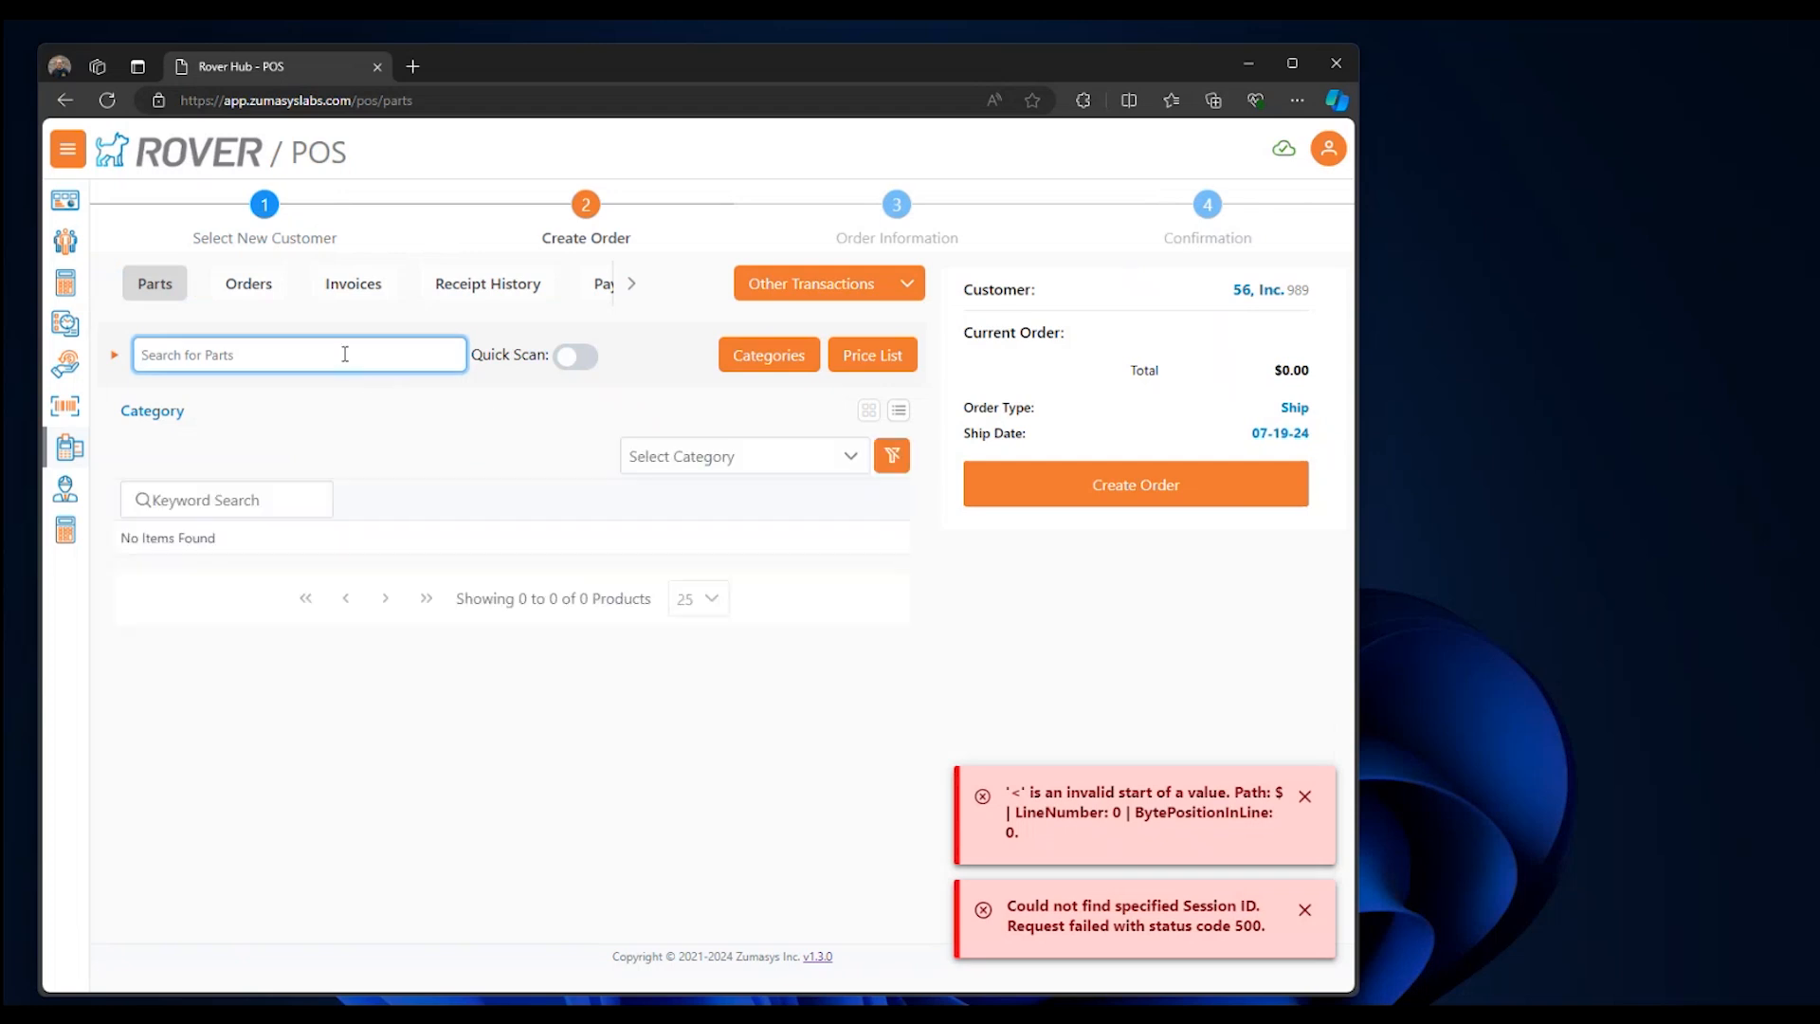
# - Search for part 110-51-52-c and view its Open Items for a Part Number Lookup in the inventory status
pyautogui.write('110-51-52-c')
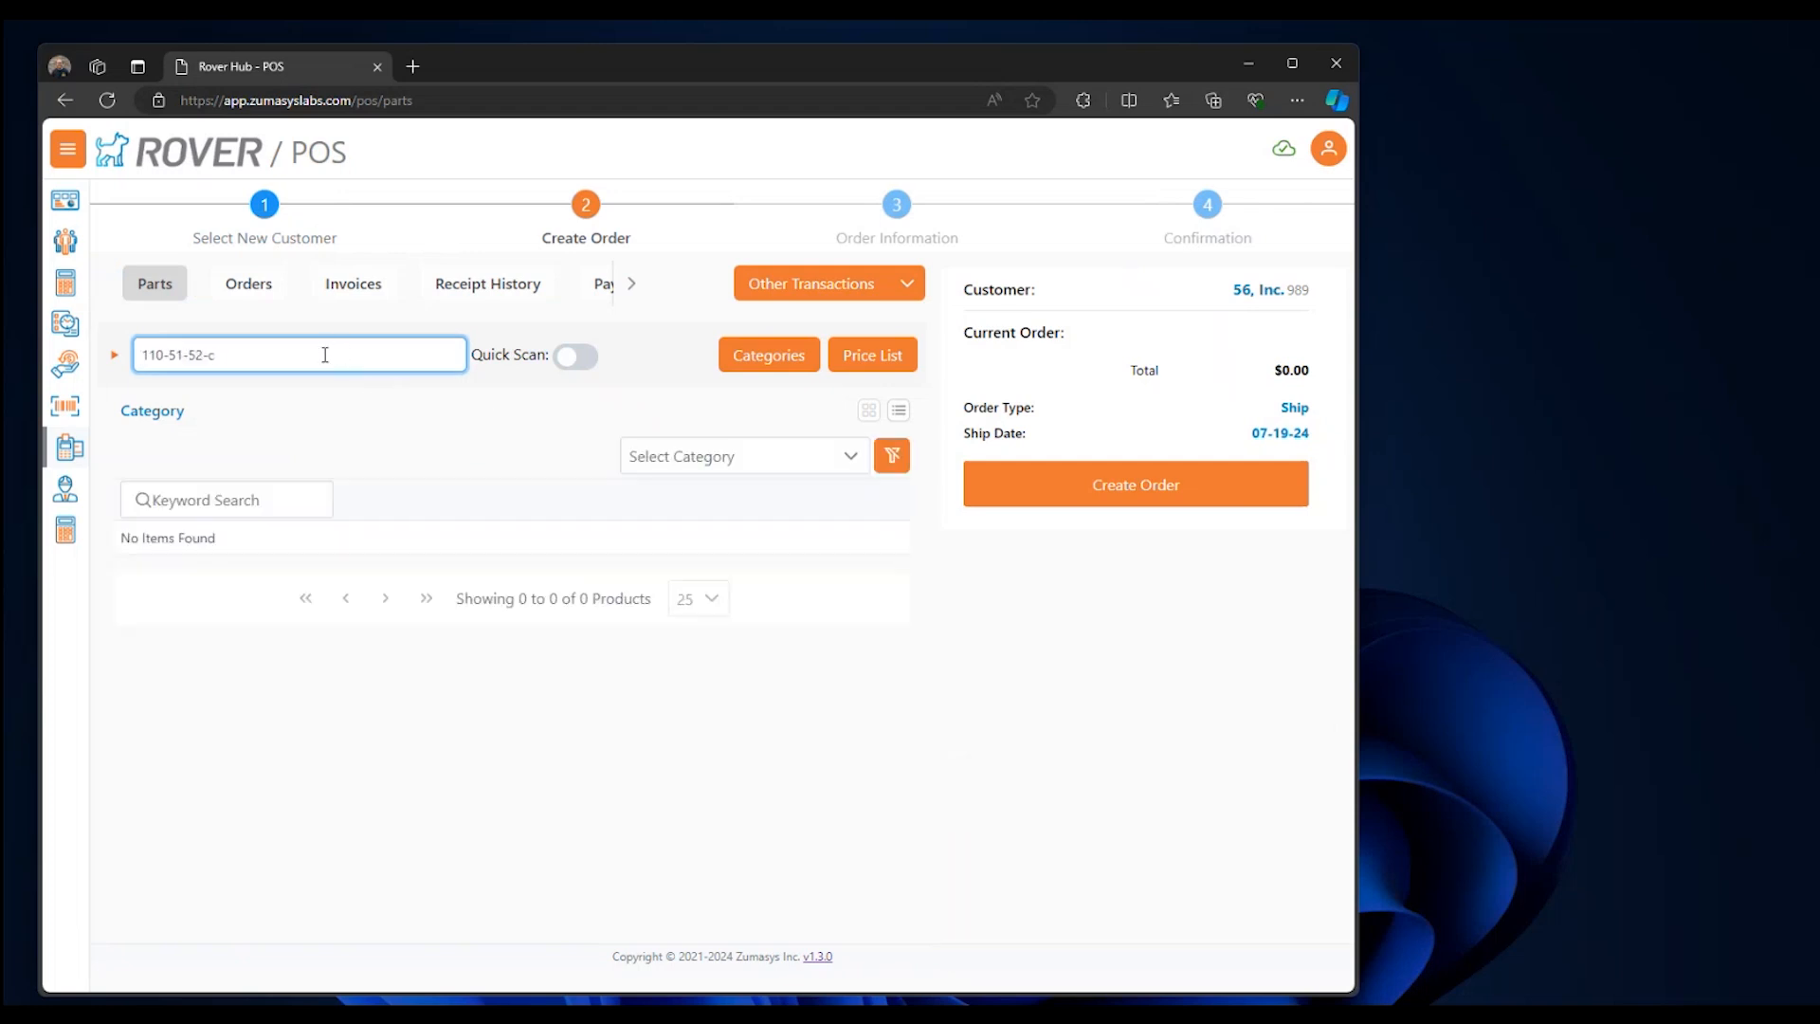
pyautogui.press('Return')
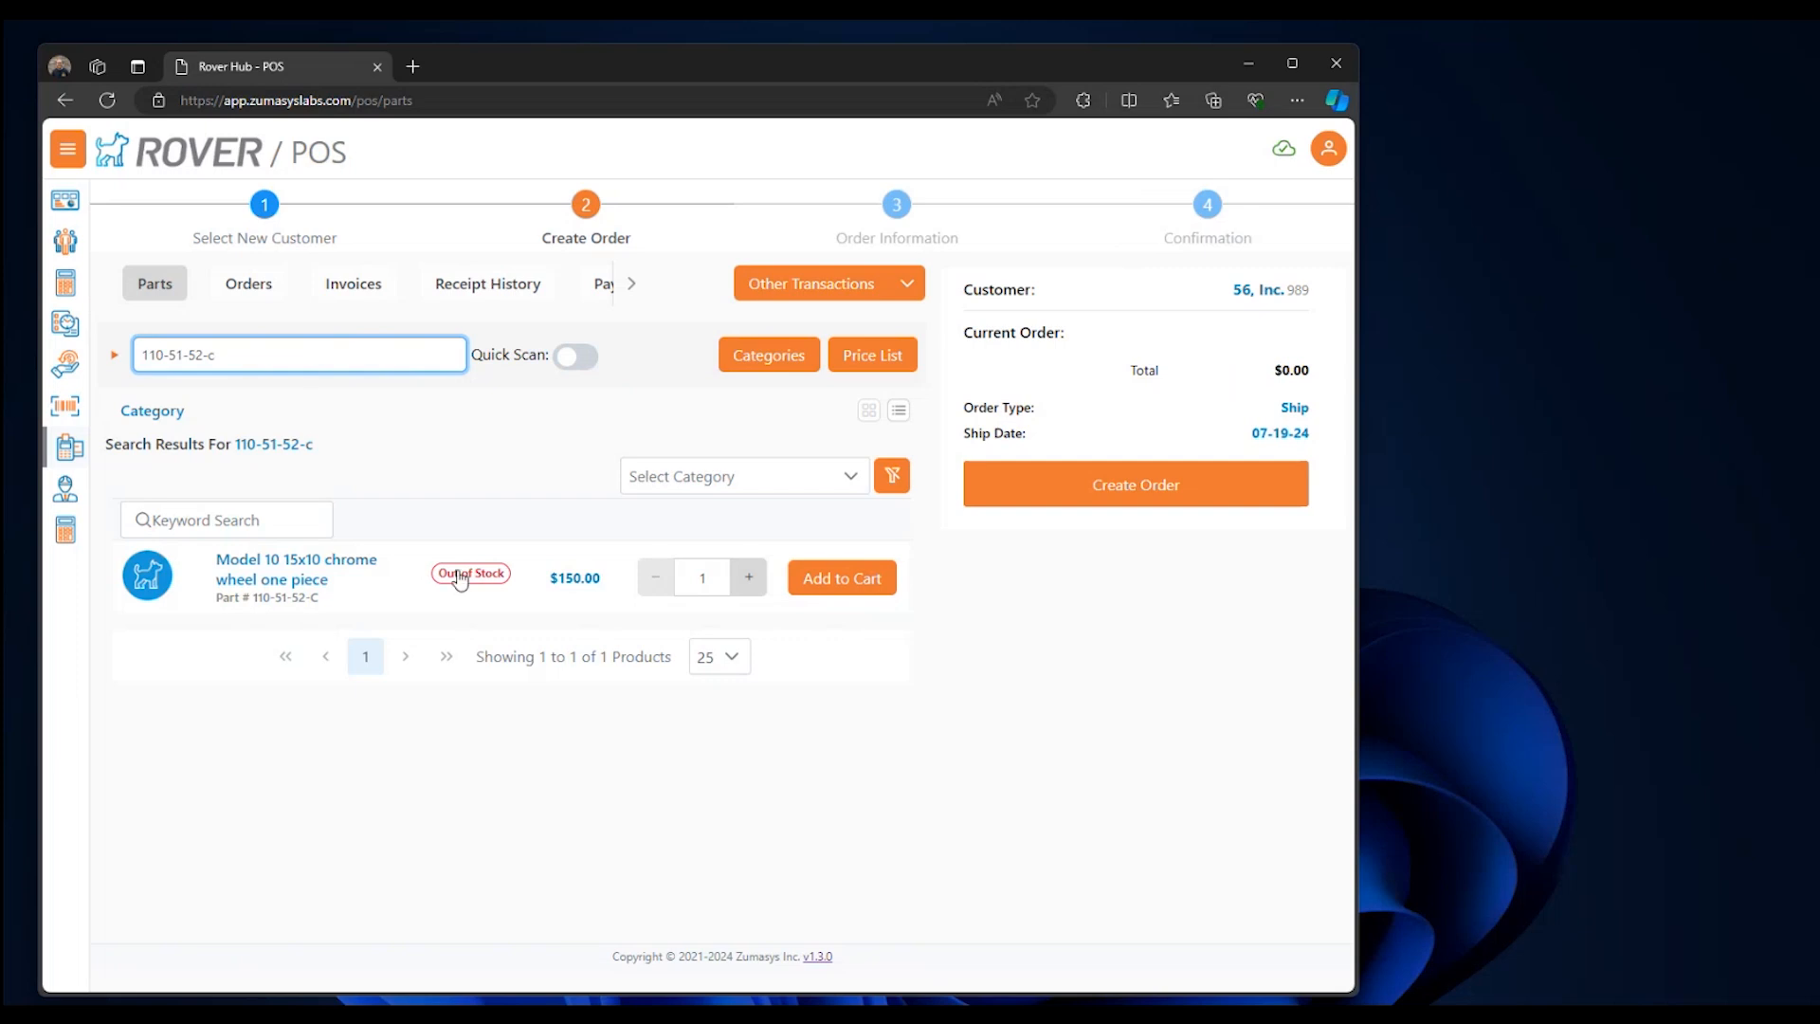
pyautogui.click(462, 576)
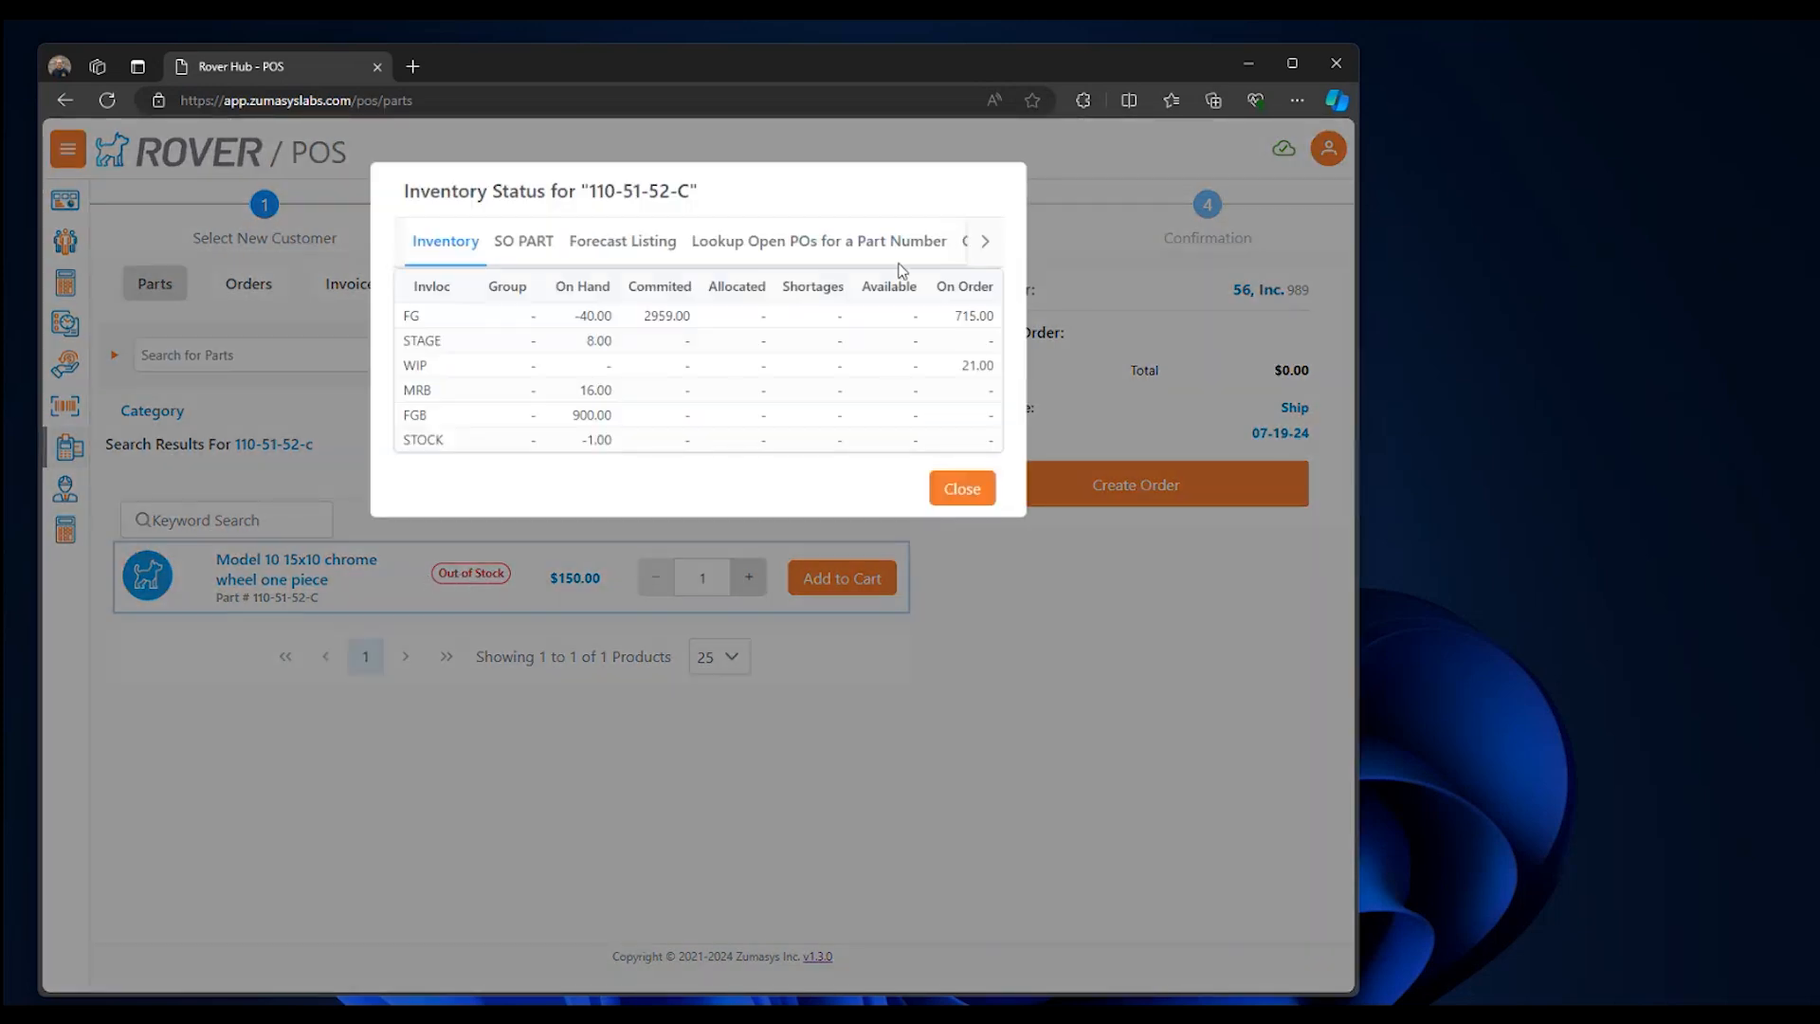
pyautogui.click(984, 242)
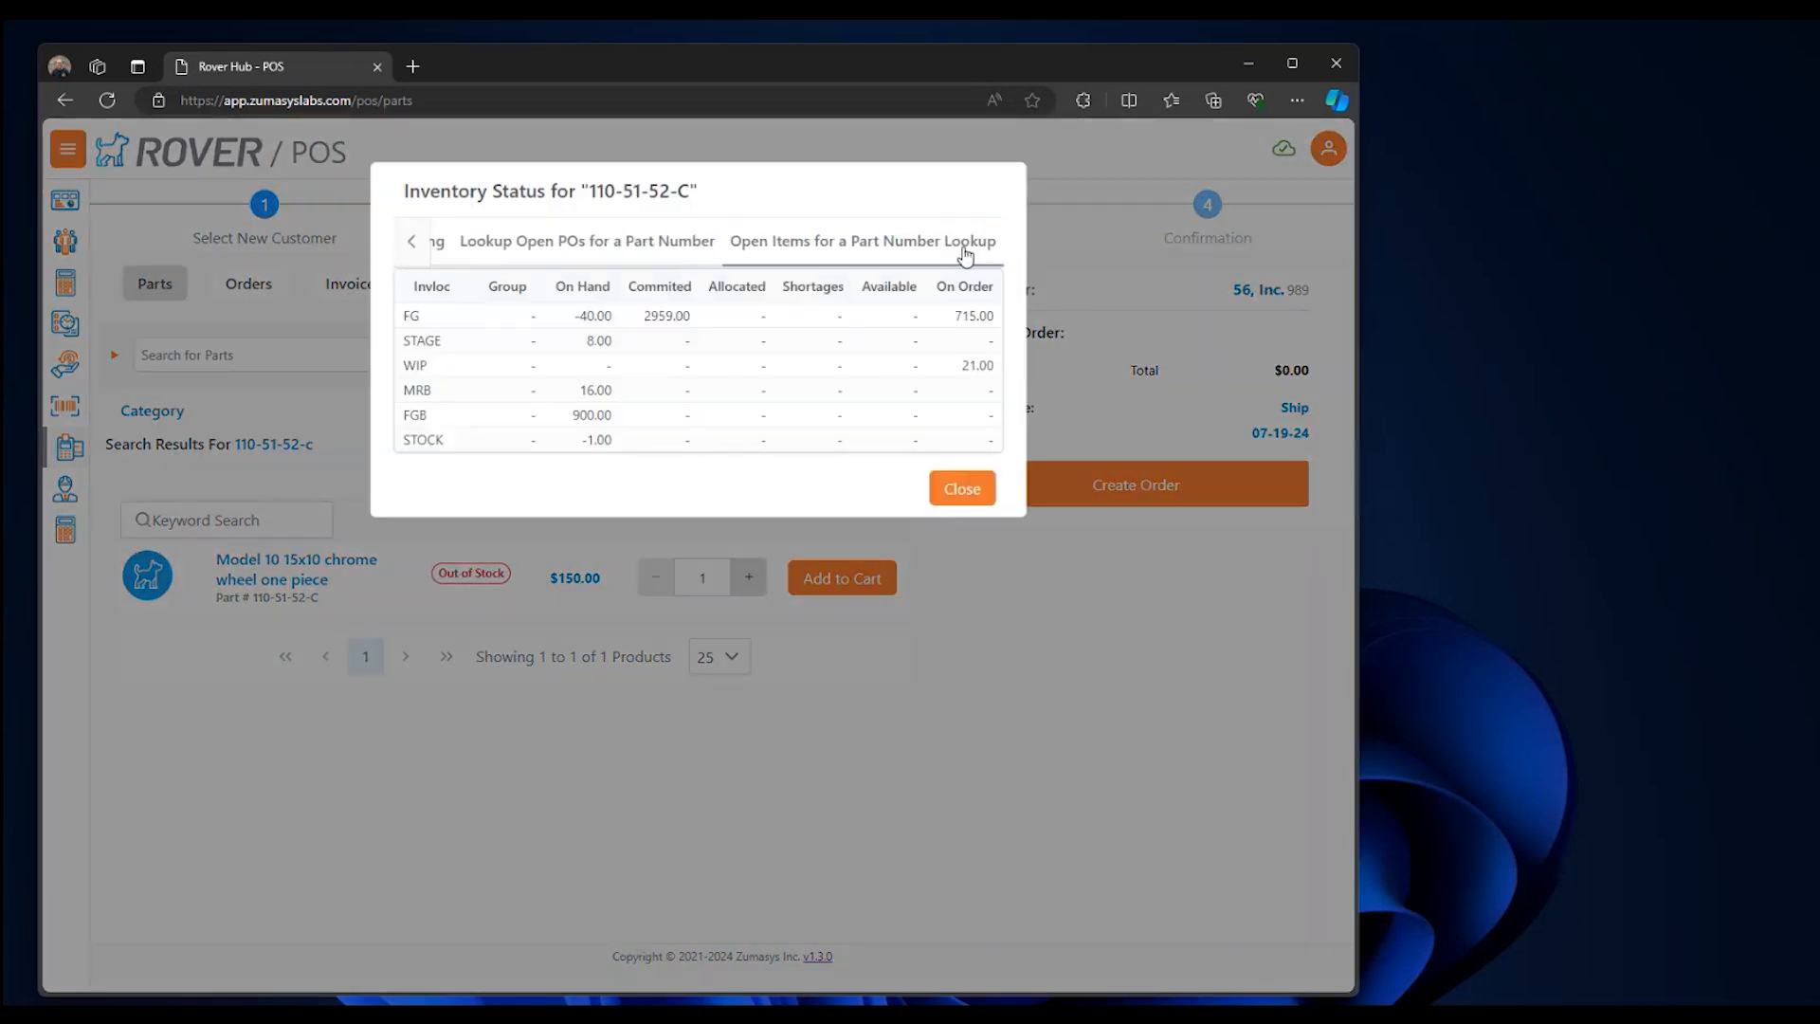
pyautogui.click(843, 249)
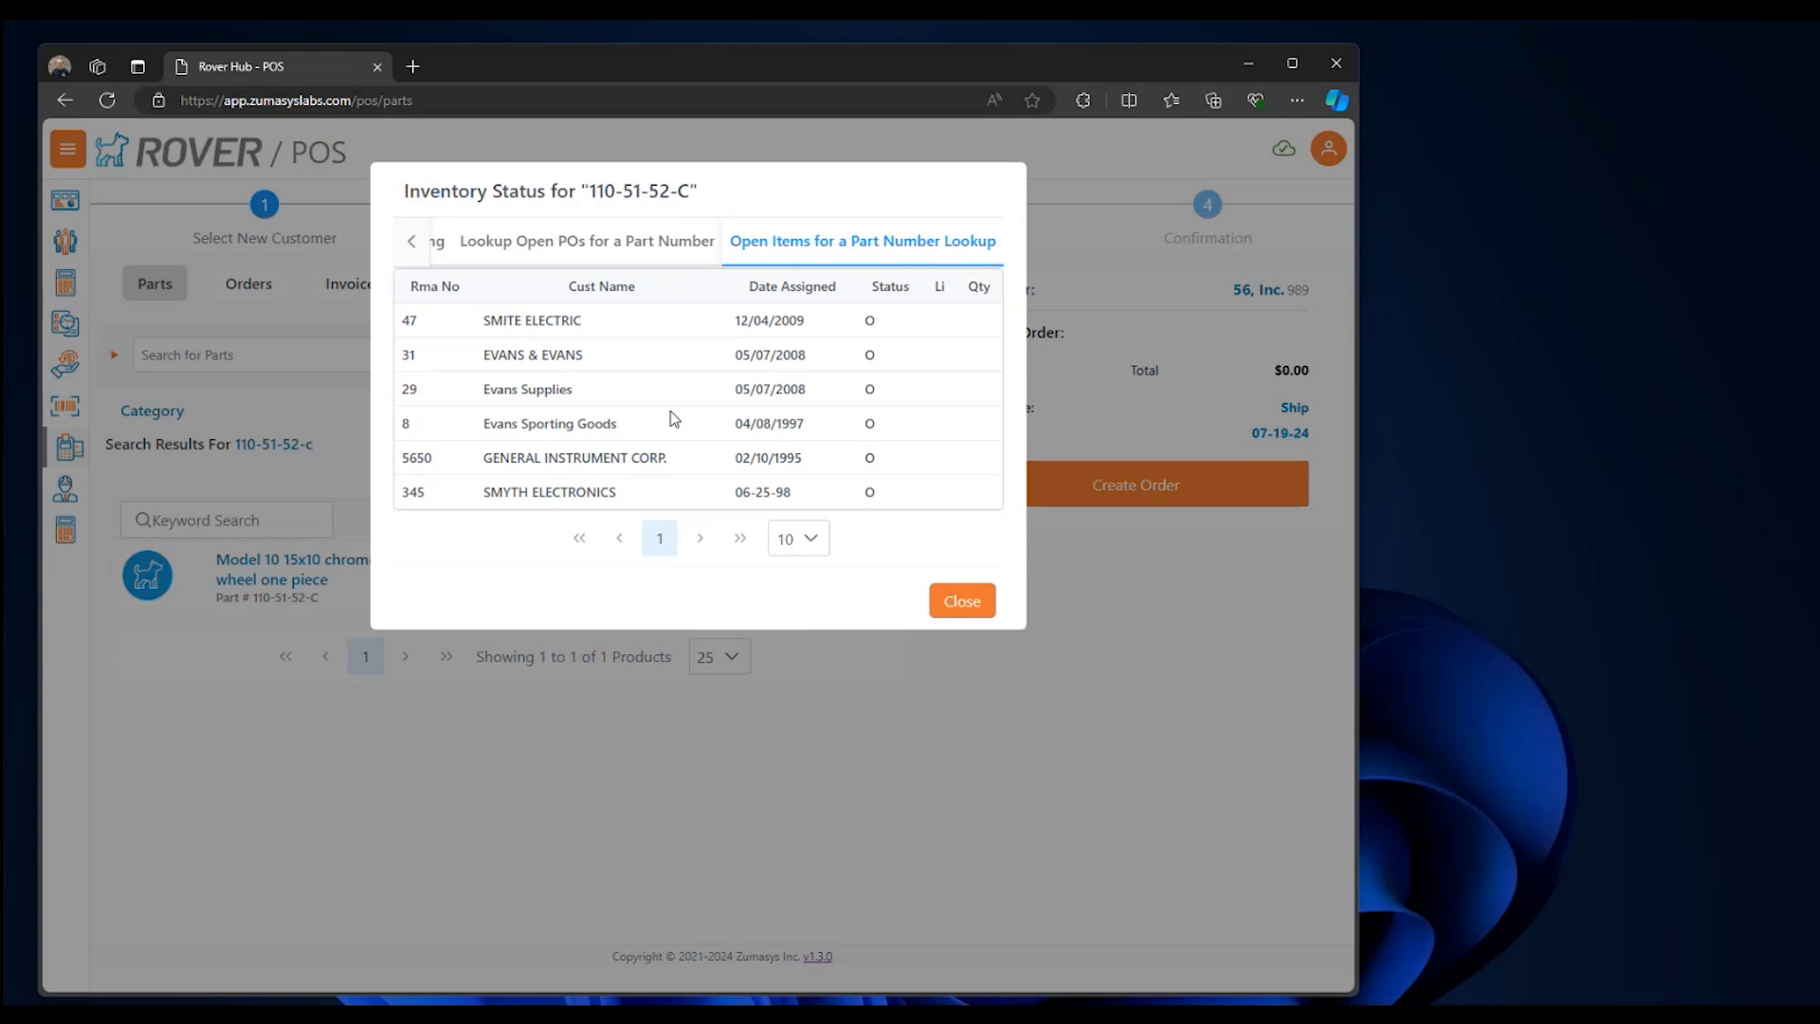
# - Switch to MRK.CONTROL and browse the lookups available for the empty inventory display row in the MRK1 POS lookup settings
pyautogui.click(1299, 1014)
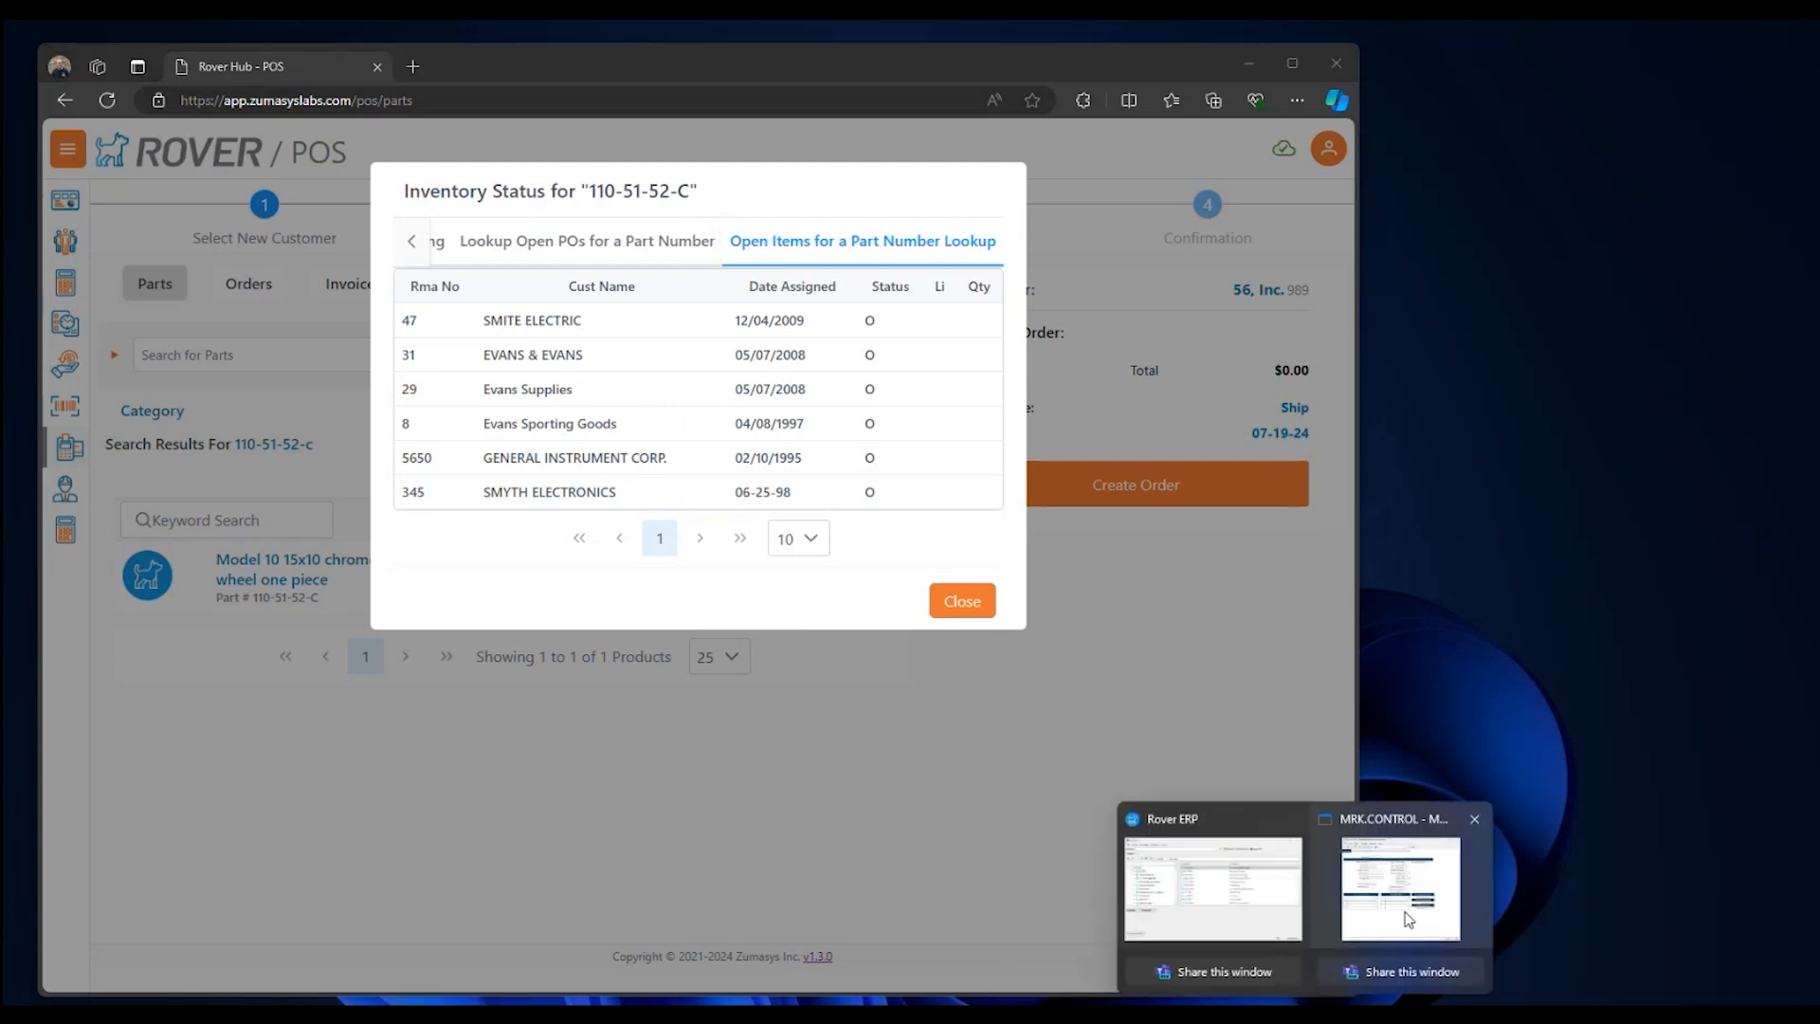
pyautogui.click(1406, 919)
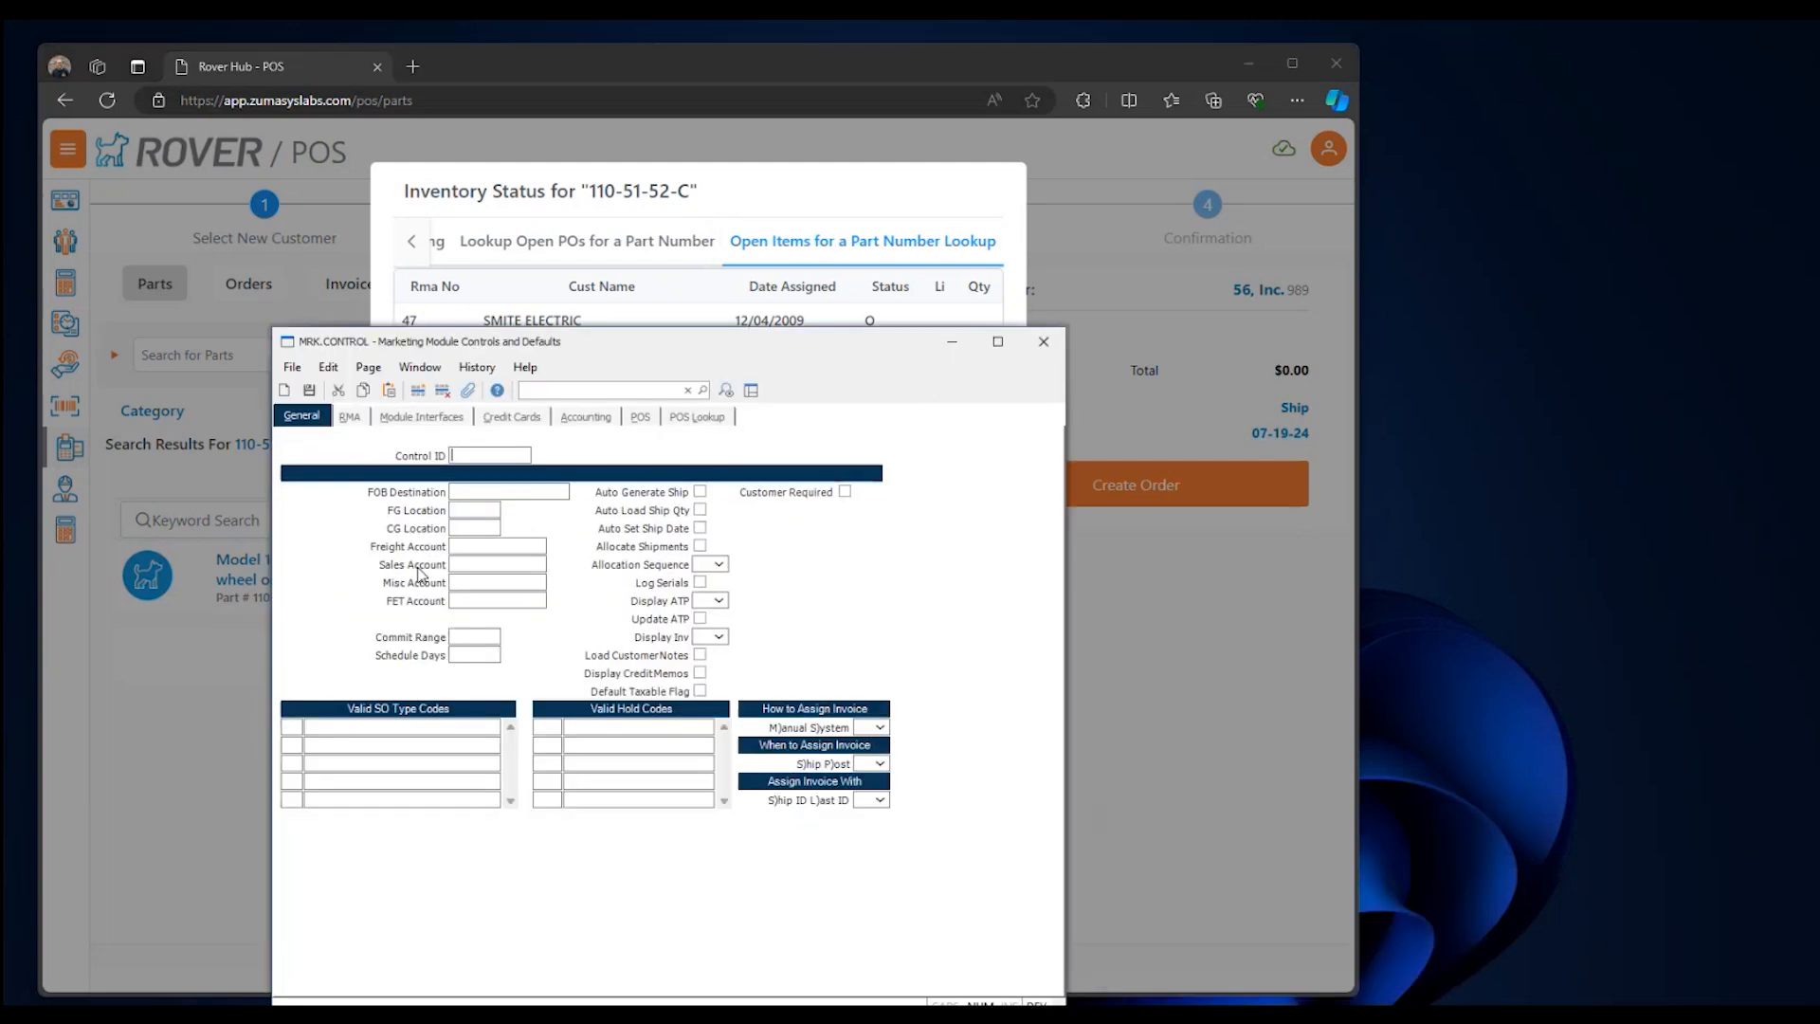
pyautogui.click(698, 415)
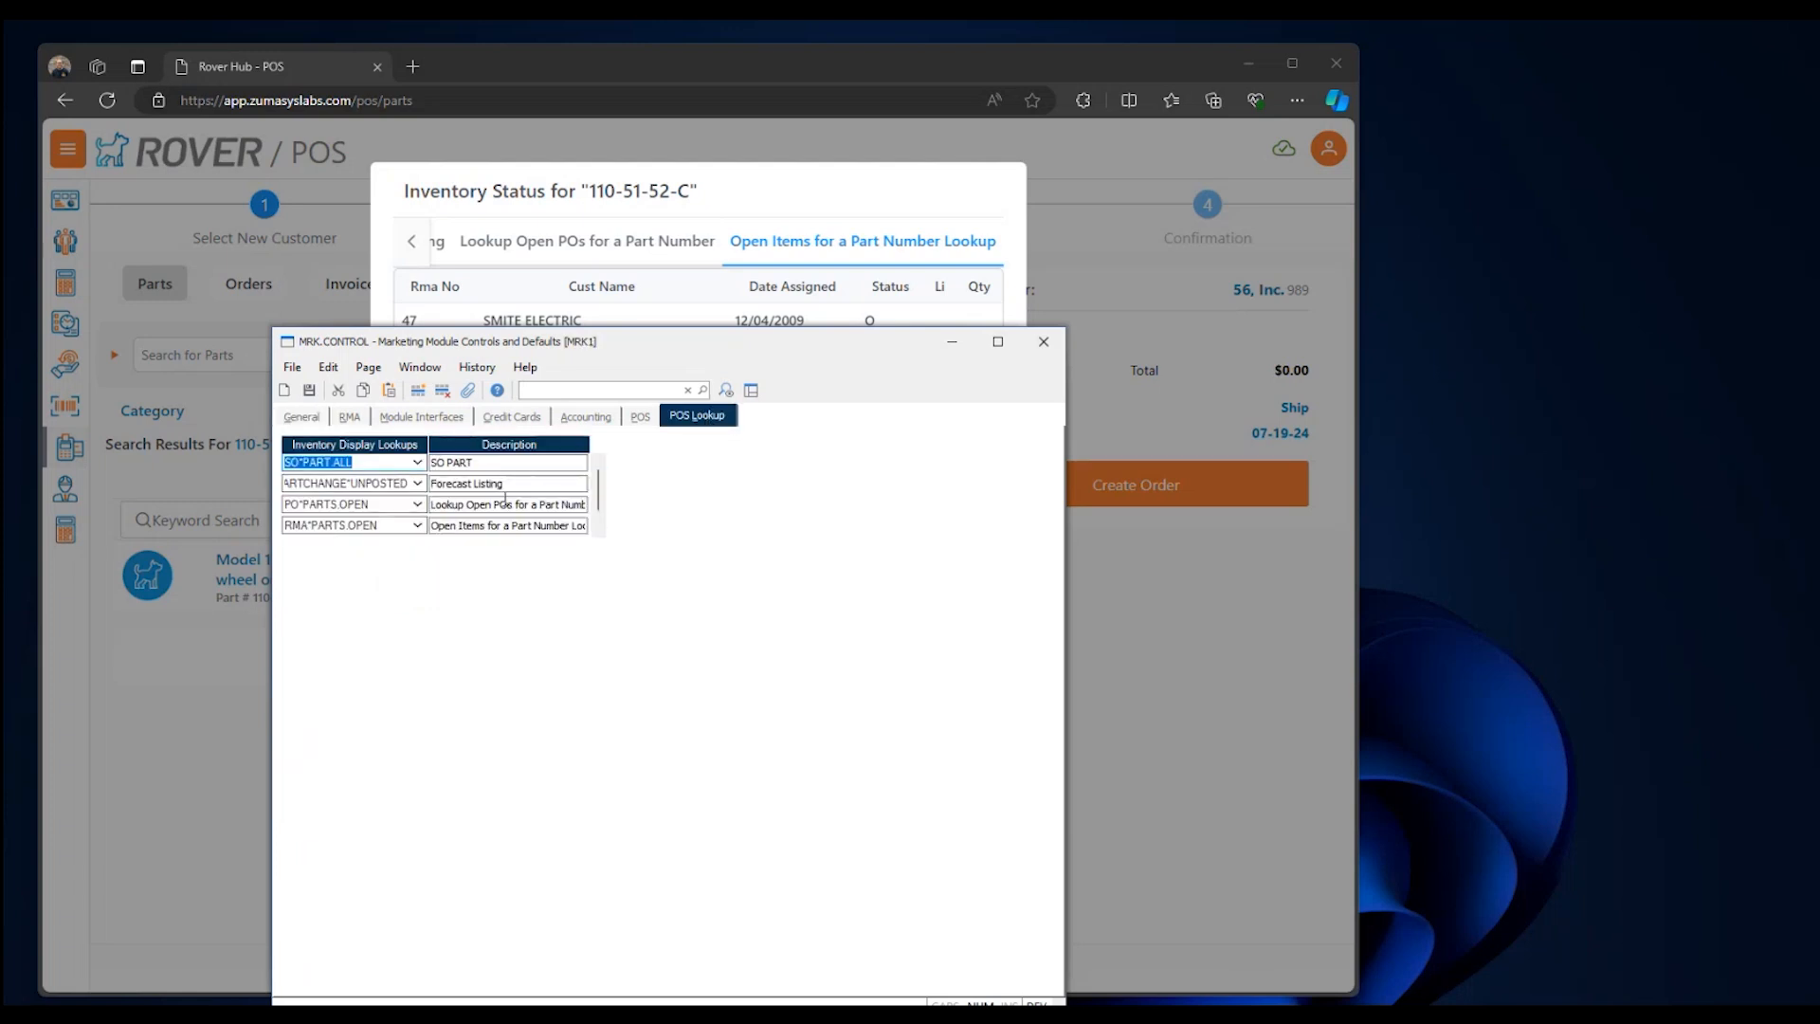
pyautogui.moveTo(598, 503); pyautogui.dragTo(598, 517)
pyautogui.click(417, 527)
pyautogui.scroll(-7, 520, 585)
pyautogui.scroll(-1, 445, 616)
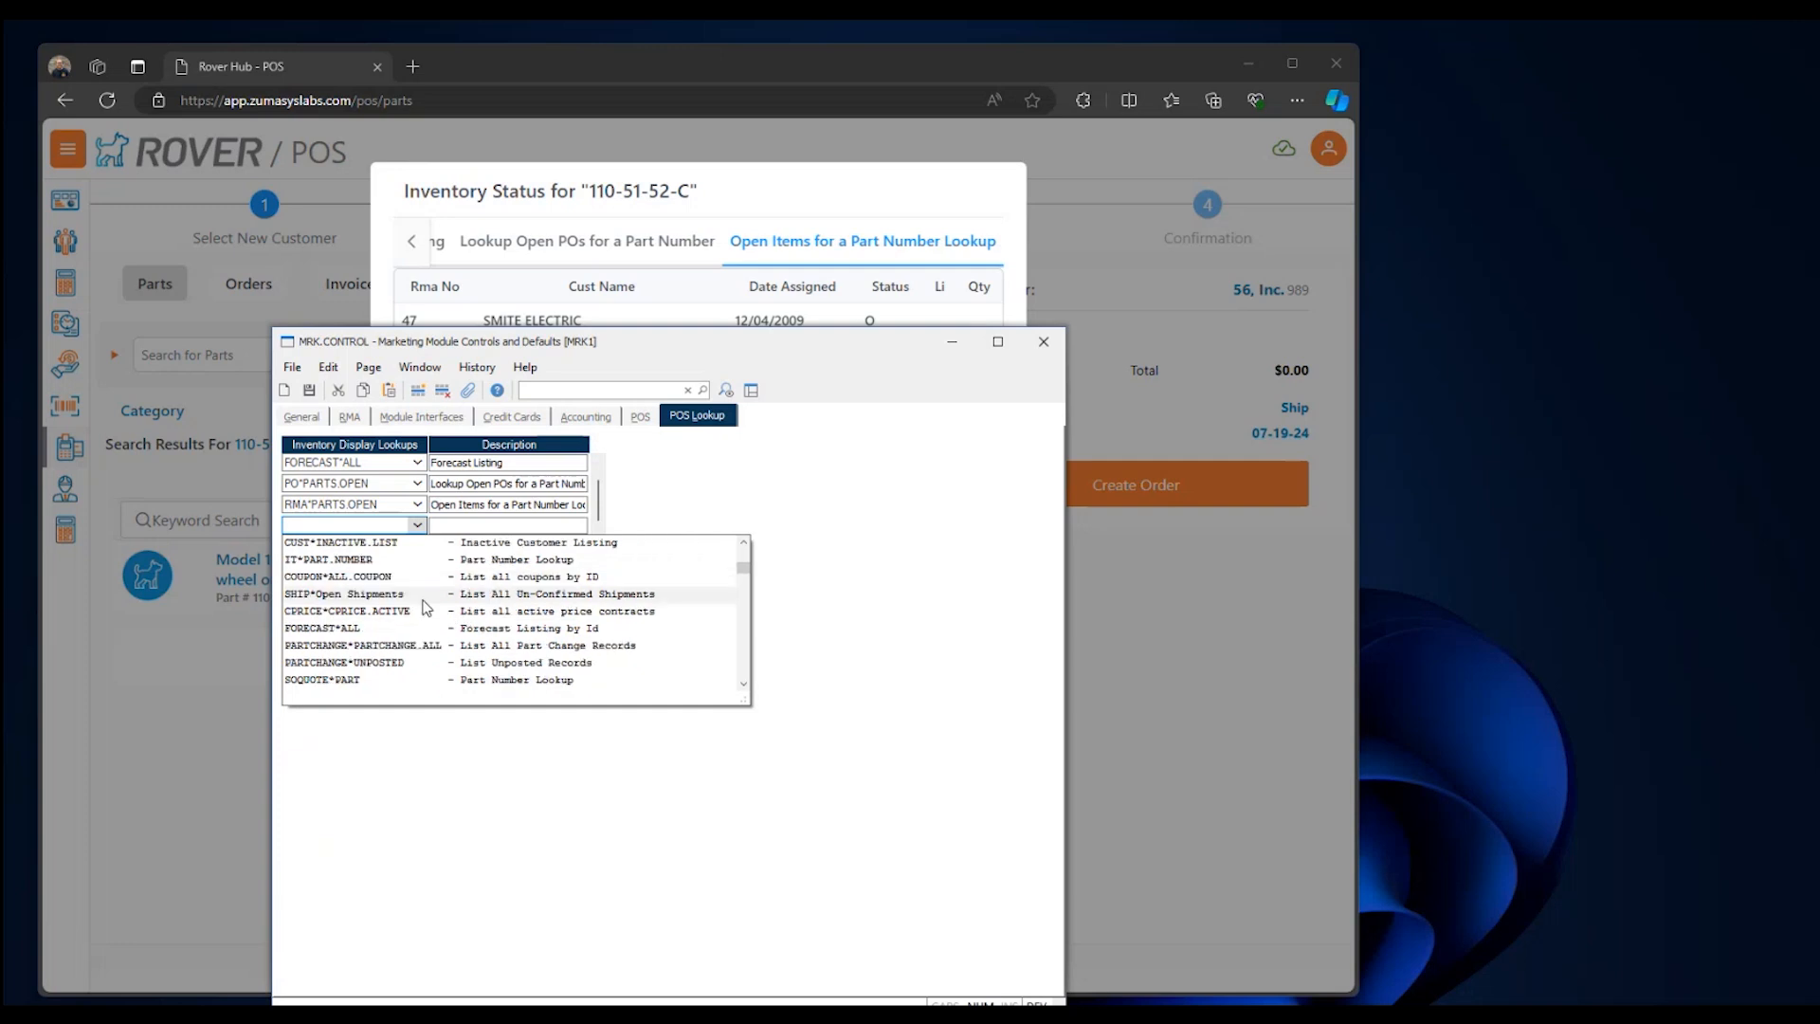